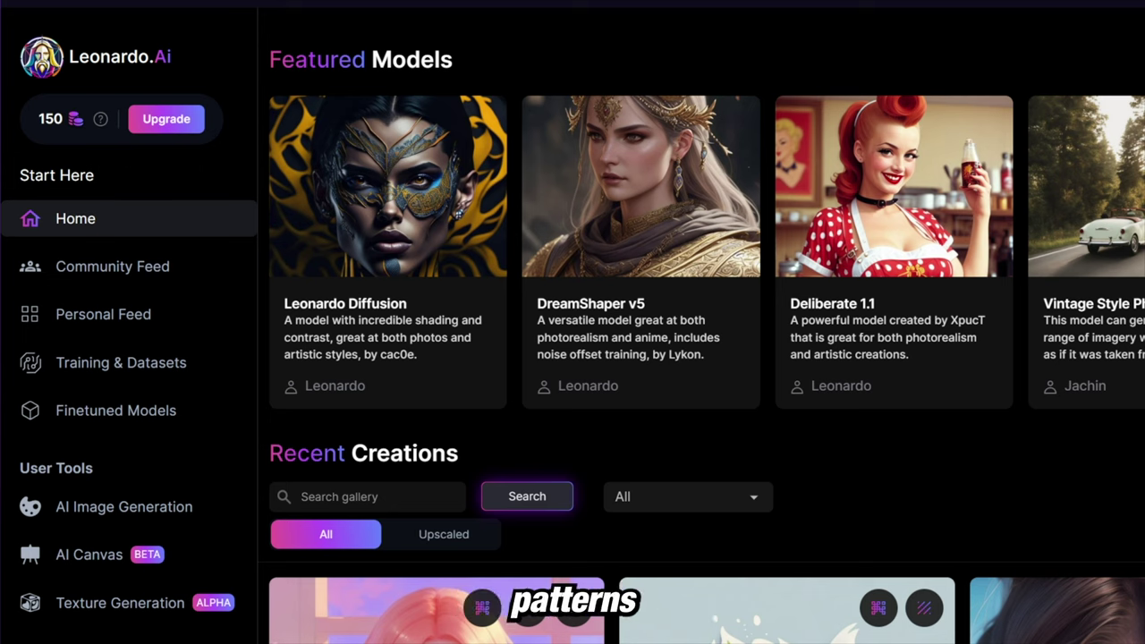
{"action": "double_click", "coordinate": [167, 64]}
{"action": "left_click", "coordinate": [168, 71]}
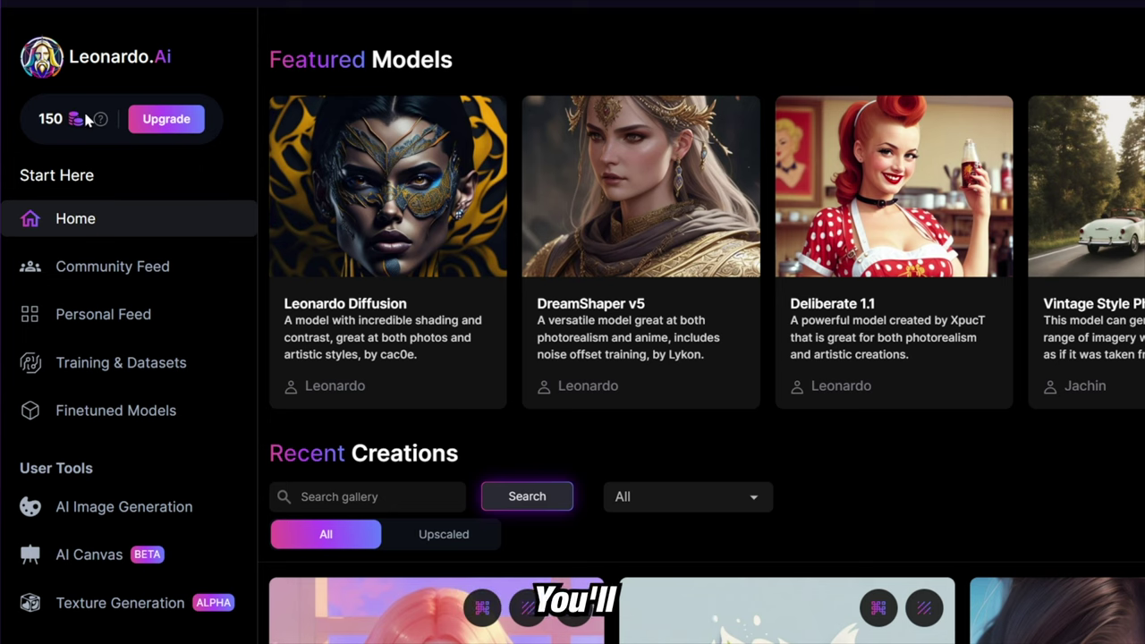
{"action": "left_click_drag", "start_coordinate": [33, 128], "coordinate": [79, 121]}
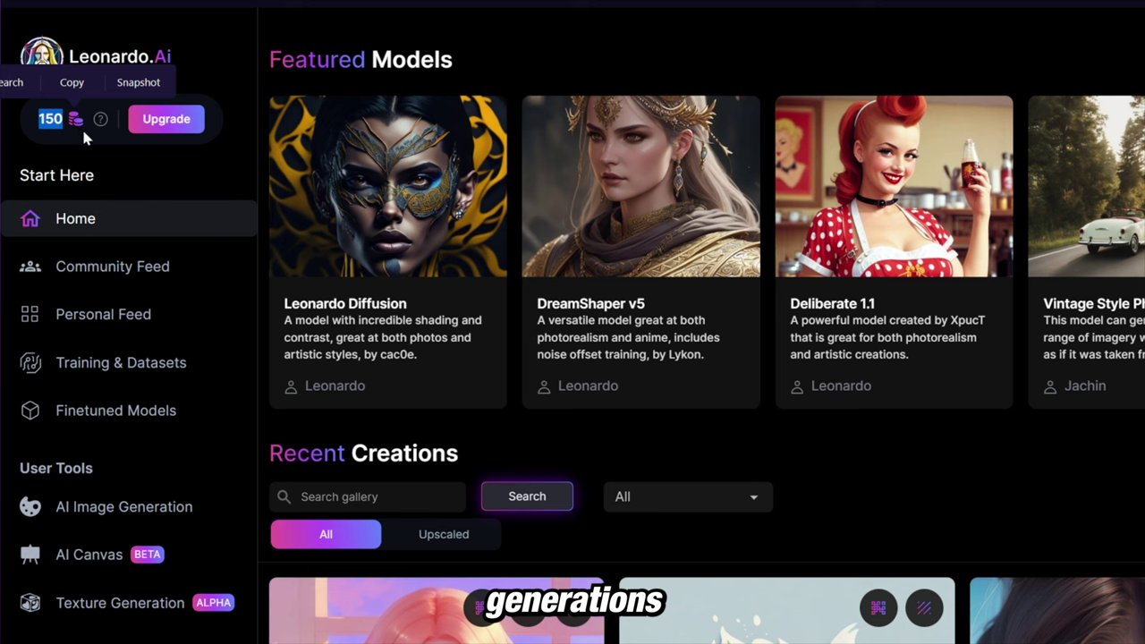
{"action": "left_click", "coordinate": [160, 188]}
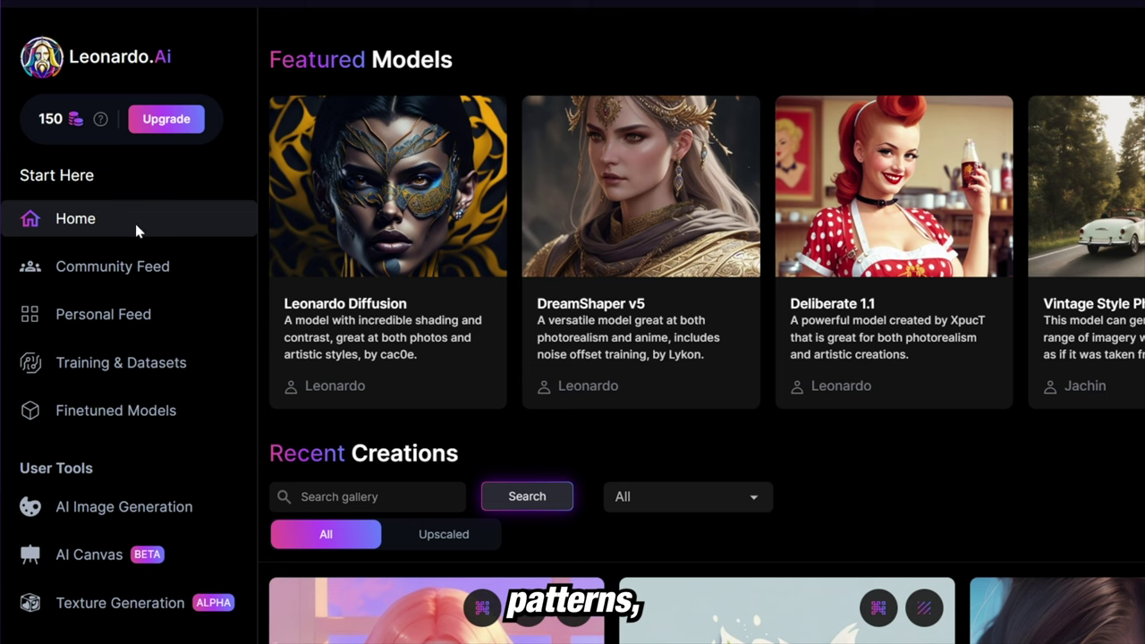
Search the Community Feed for pattern images and browse the matching artworks.
{"action": "left_click", "coordinate": [143, 266]}
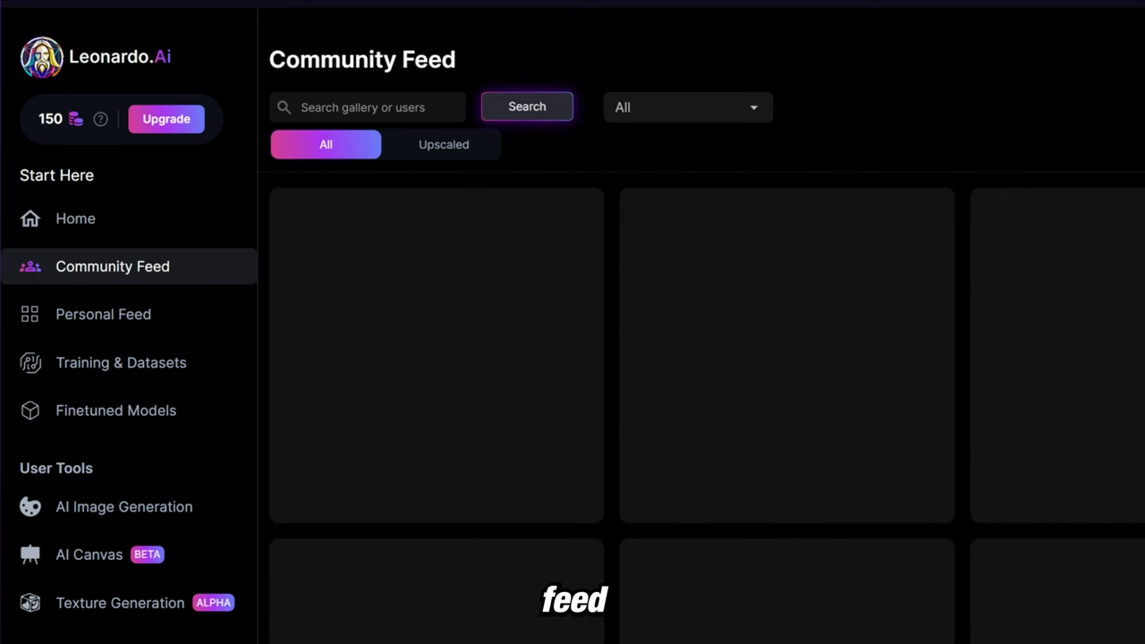
{"action": "type", "text": "pa"}
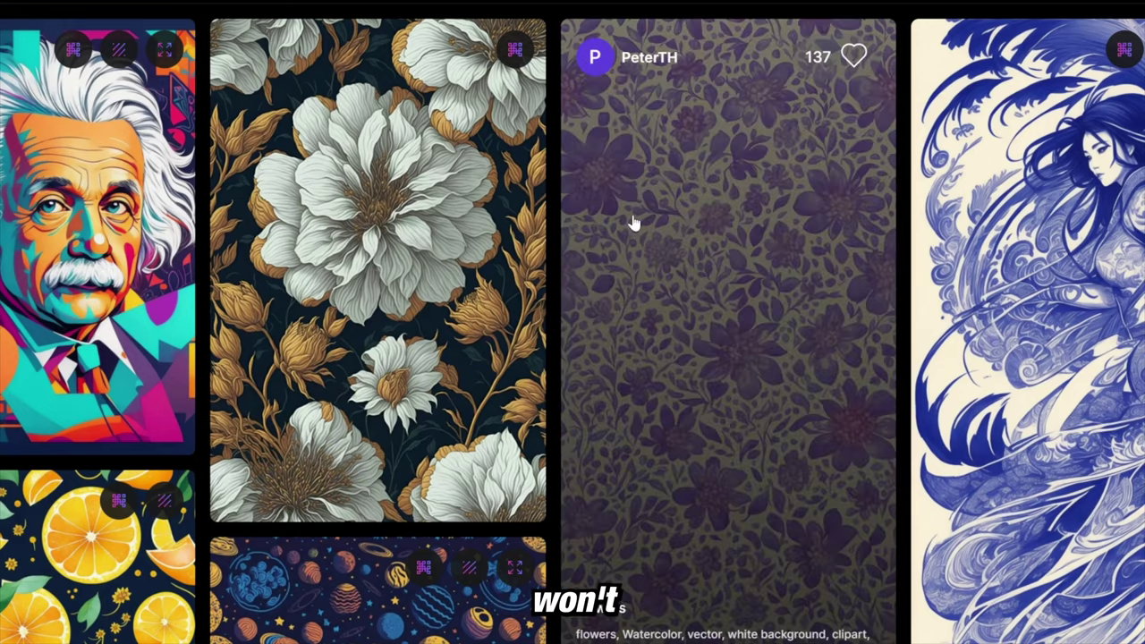
{"action": "scroll", "coordinate": [608, 231], "scroll_direction": "down", "scroll_amount": 2}
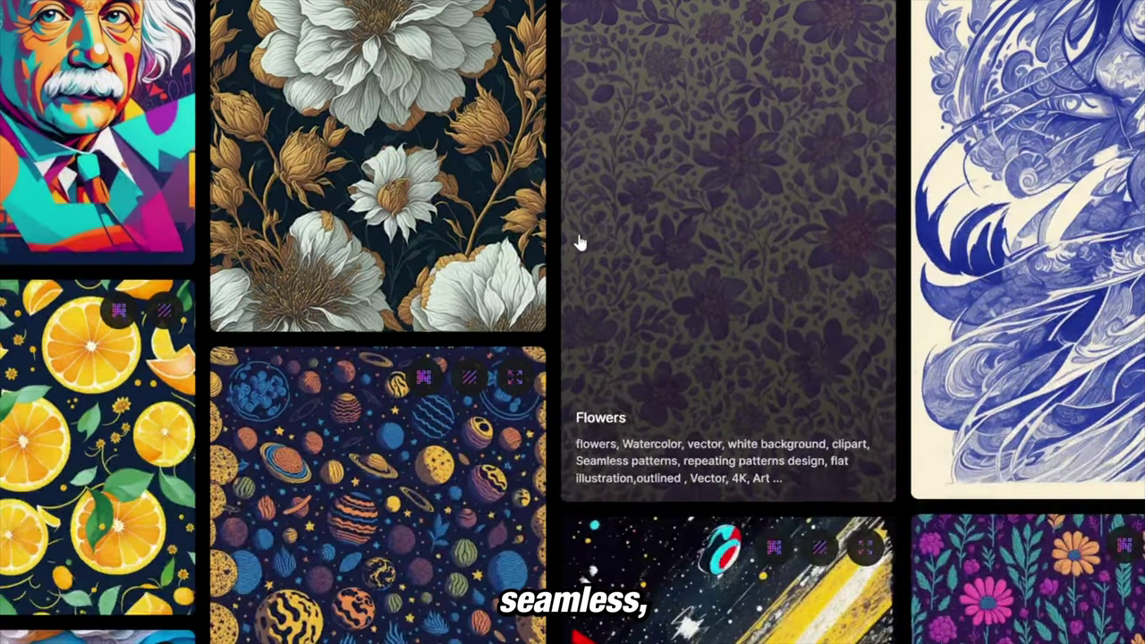
{"action": "scroll", "coordinate": [576, 243], "scroll_direction": "down", "scroll_amount": 4}
{"action": "scroll", "coordinate": [536, 257], "scroll_direction": "down", "scroll_amount": 8}
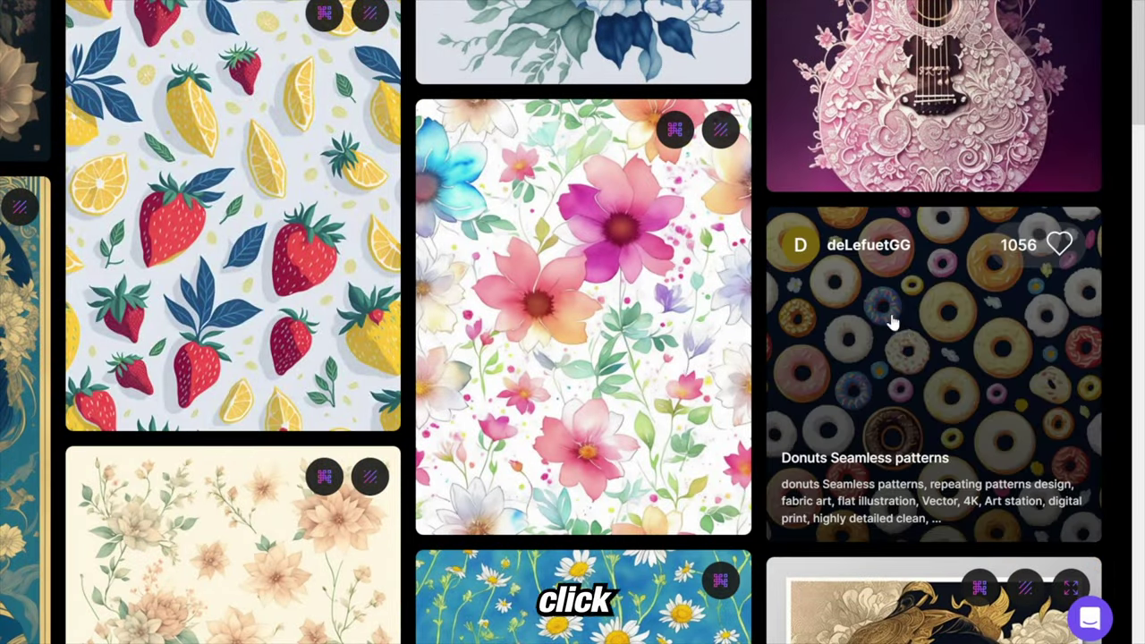
Open the Donuts Seamless patterns artwork, review its prompt details and remix it in the image generator.
{"action": "left_click", "coordinate": [902, 340]}
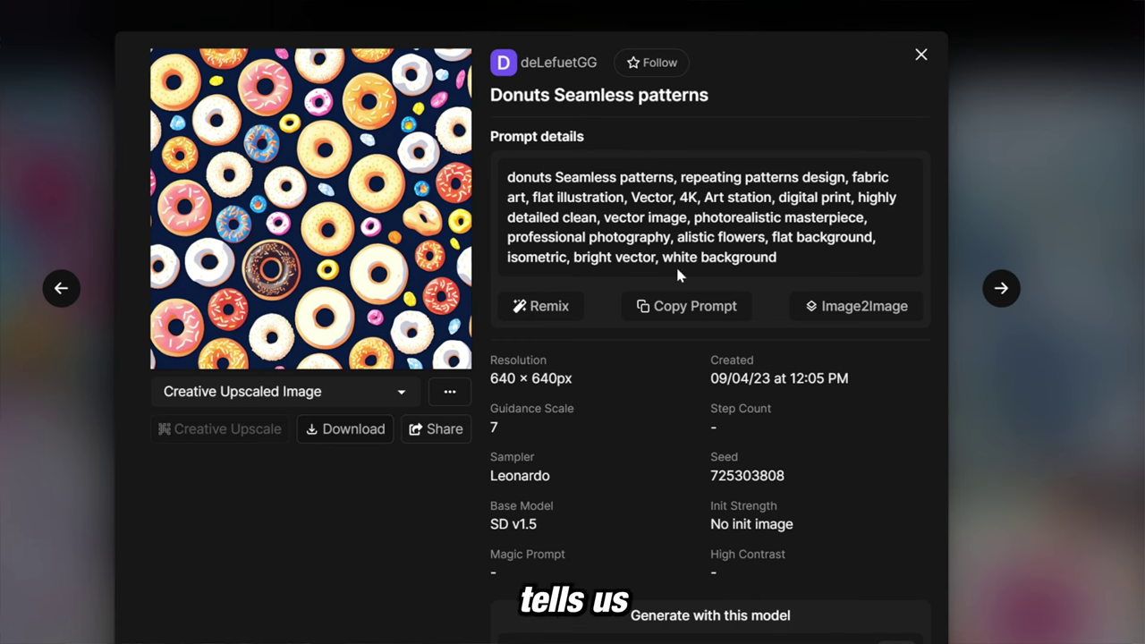
{"action": "left_click_drag", "start_coordinate": [777, 258], "coordinate": [687, 197]}
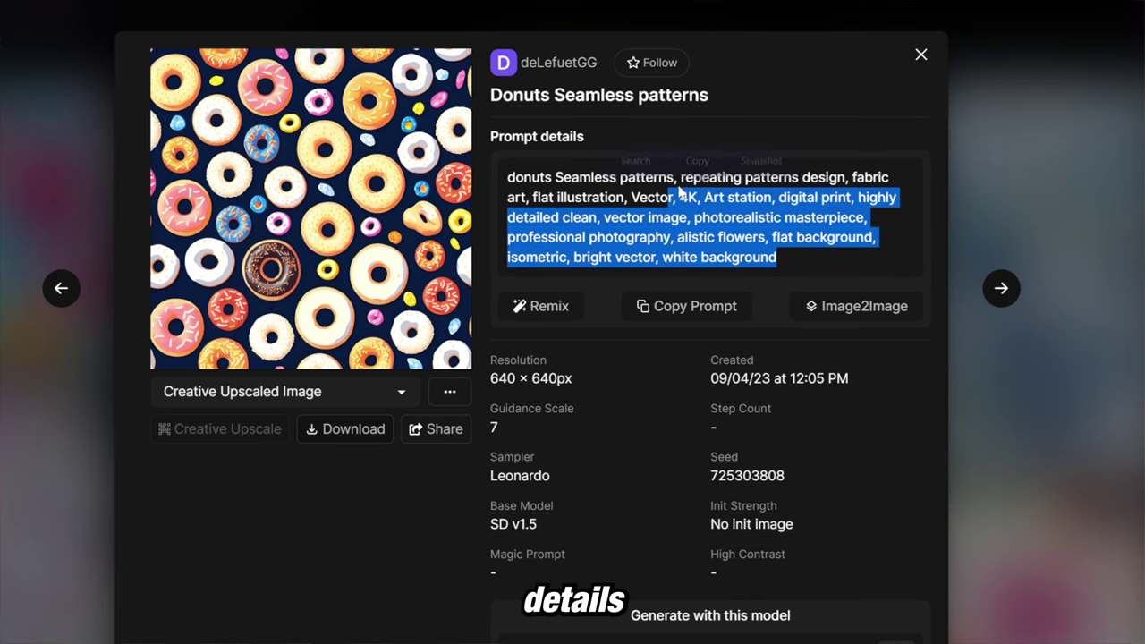
{"action": "left_click", "coordinate": [841, 140]}
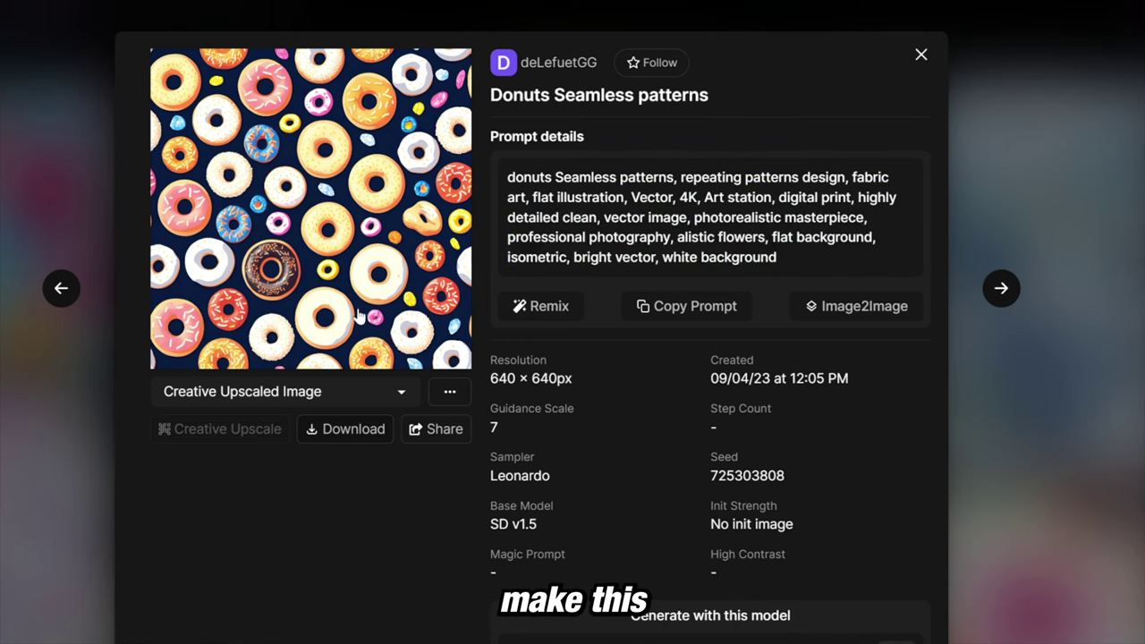
{"action": "left_click", "coordinate": [540, 308]}
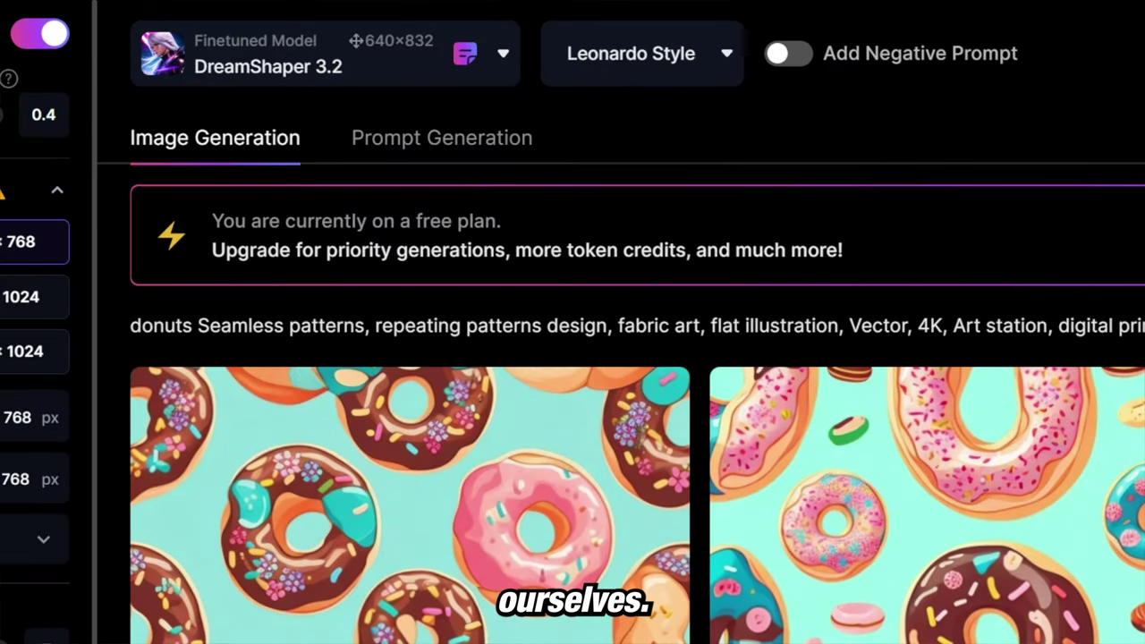
Check that Tiling is enabled at 768 × 768 and upscale the first generated donut image.
{"action": "scroll", "coordinate": [983, 358], "scroll_direction": "down", "scroll_amount": 6}
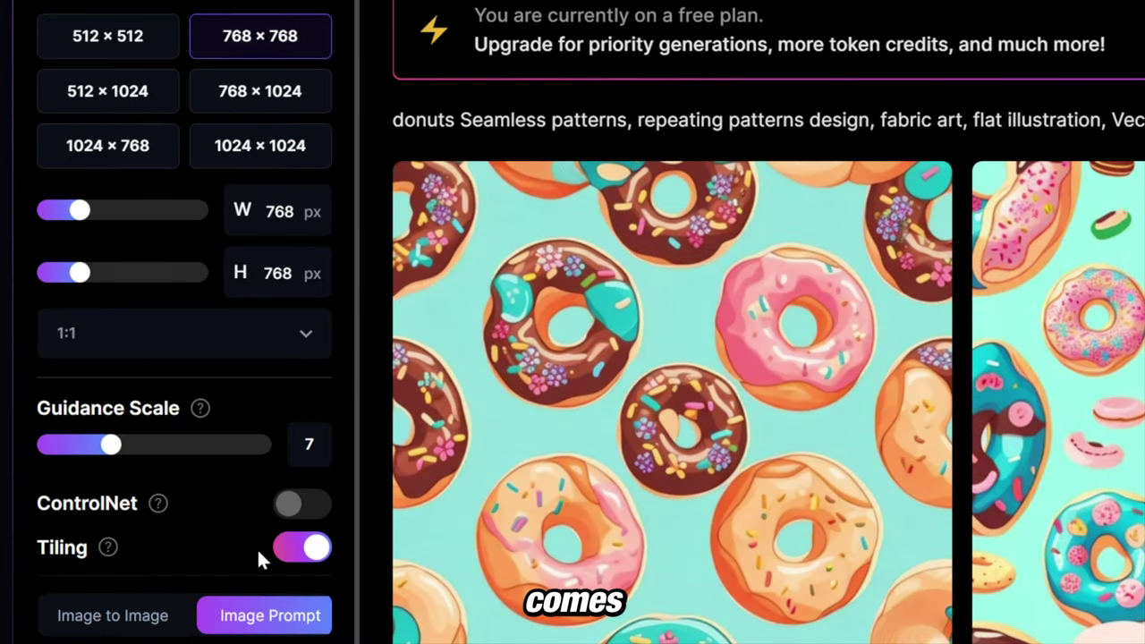
{"action": "left_click", "coordinate": [300, 547]}
{"action": "left_click", "coordinate": [300, 547]}
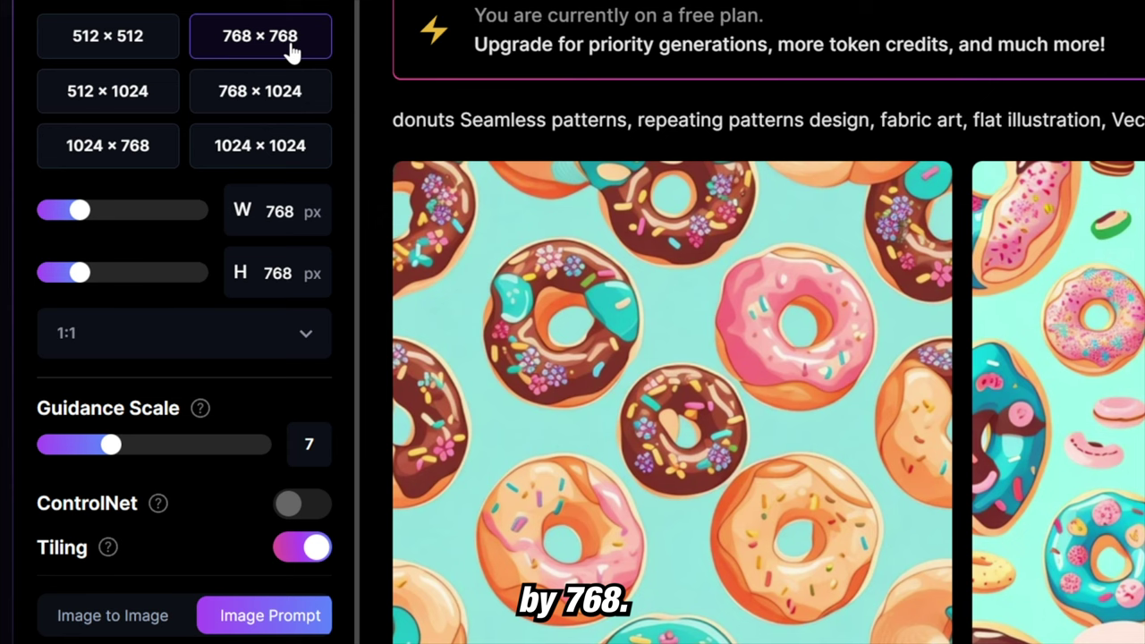
{"action": "mouse_move", "coordinate": [539, 439]}
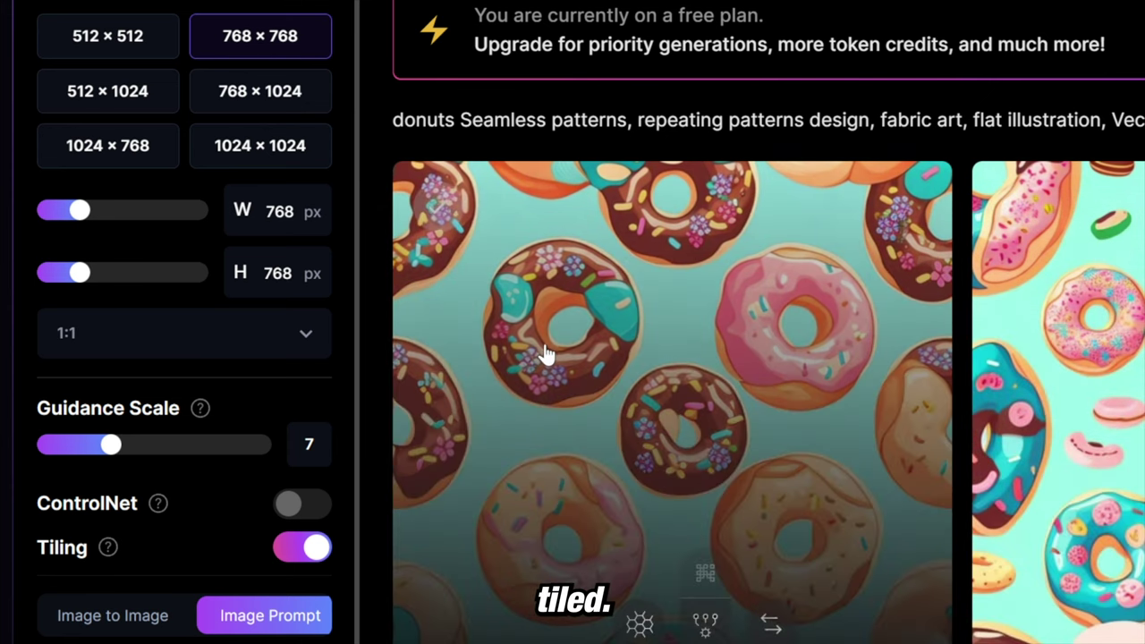
{"action": "scroll", "coordinate": [544, 353], "scroll_direction": "down", "scroll_amount": 1}
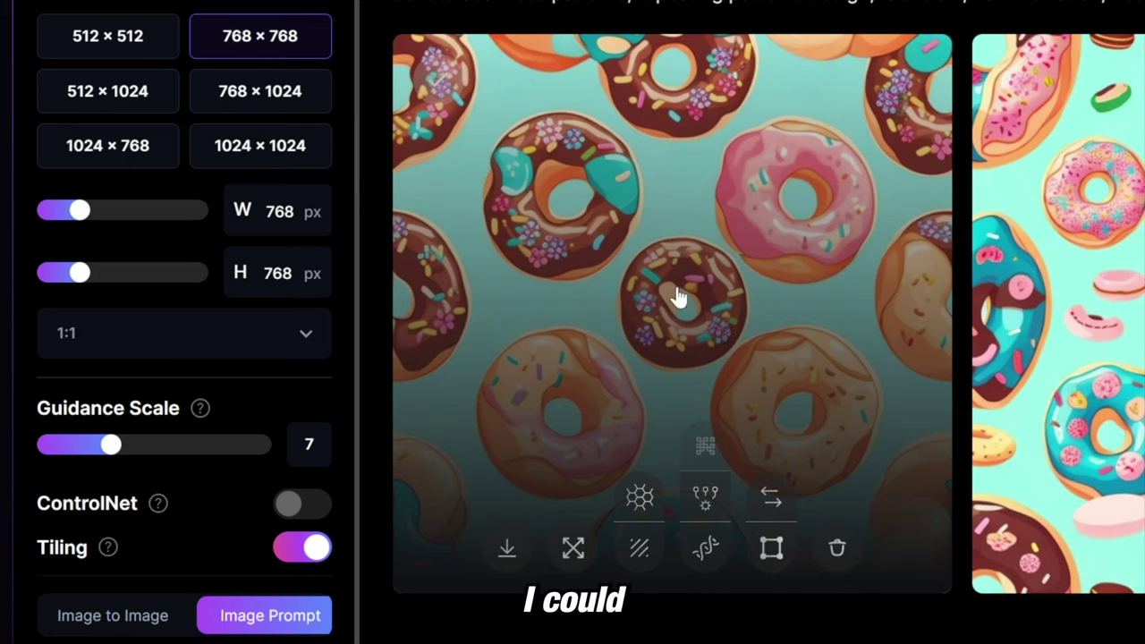
{"action": "left_click", "coordinate": [707, 550]}
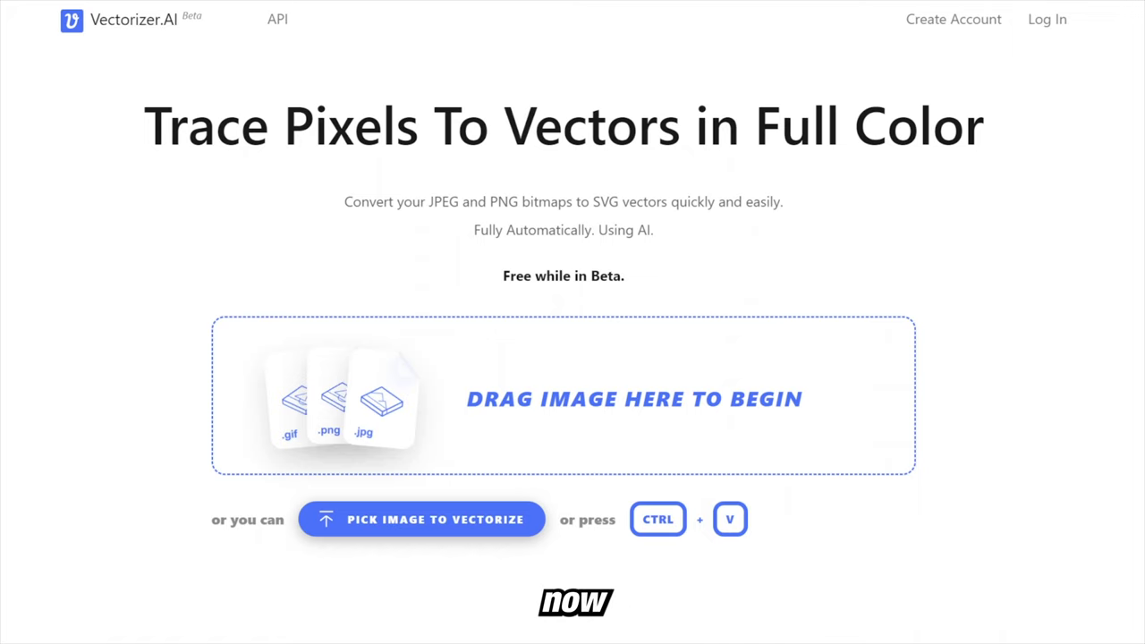
Switch to Vectorizer.AI and download the vectorized donut pattern in SVG format.
{"action": "left_click_drag", "start_coordinate": [663, 270], "coordinate": [501, 276]}
{"action": "left_click", "coordinate": [707, 281]}
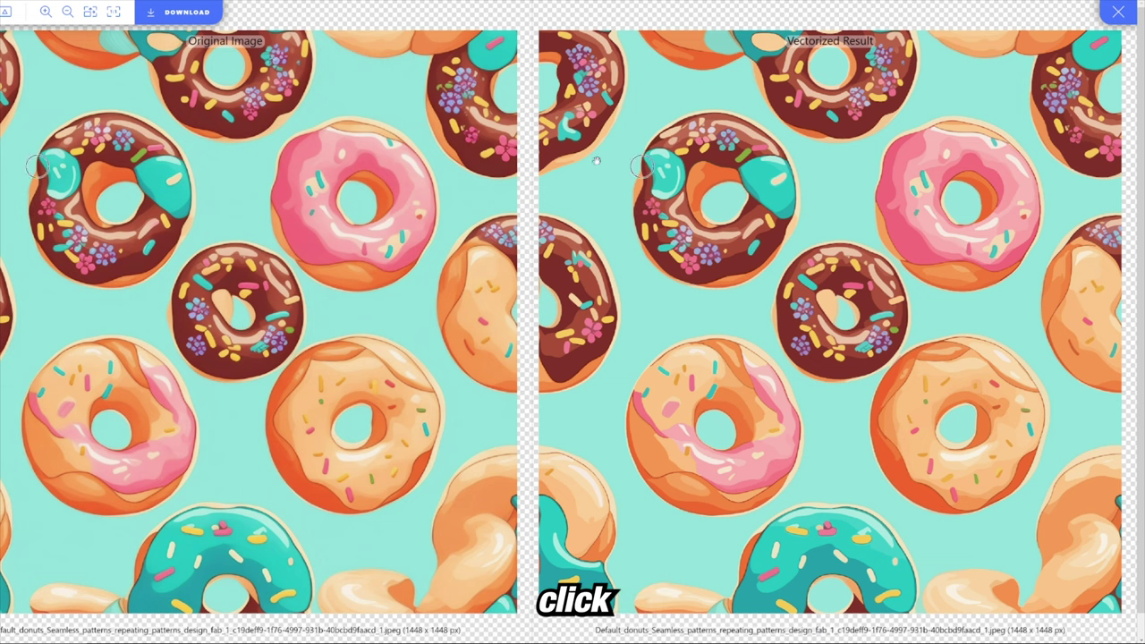
{"action": "left_click", "coordinate": [173, 18]}
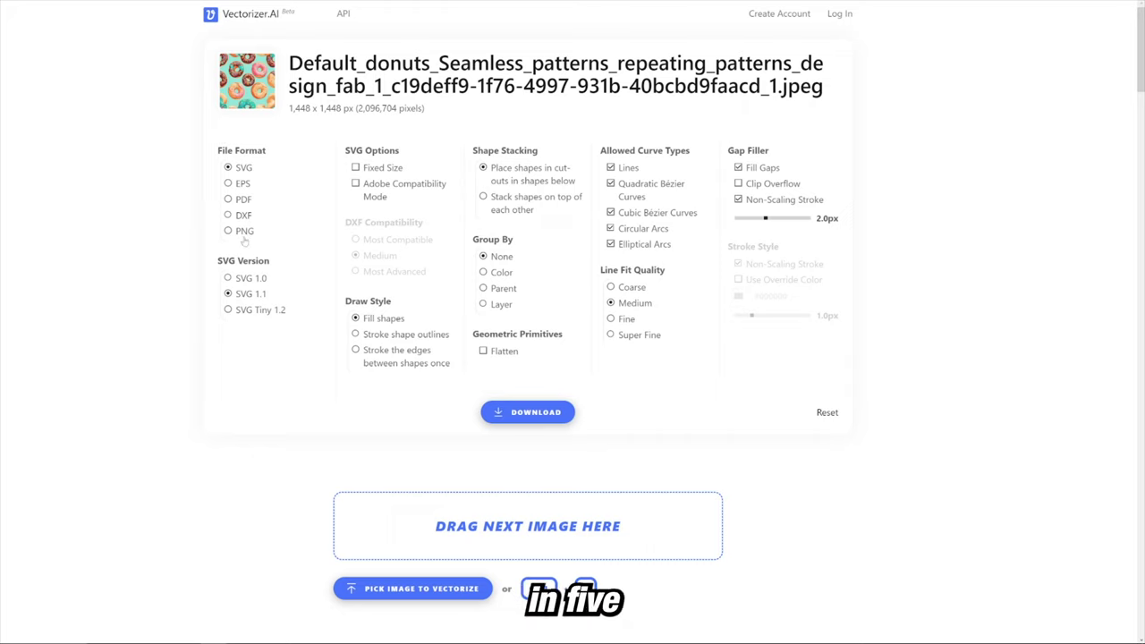
{"action": "left_click", "coordinate": [527, 413]}
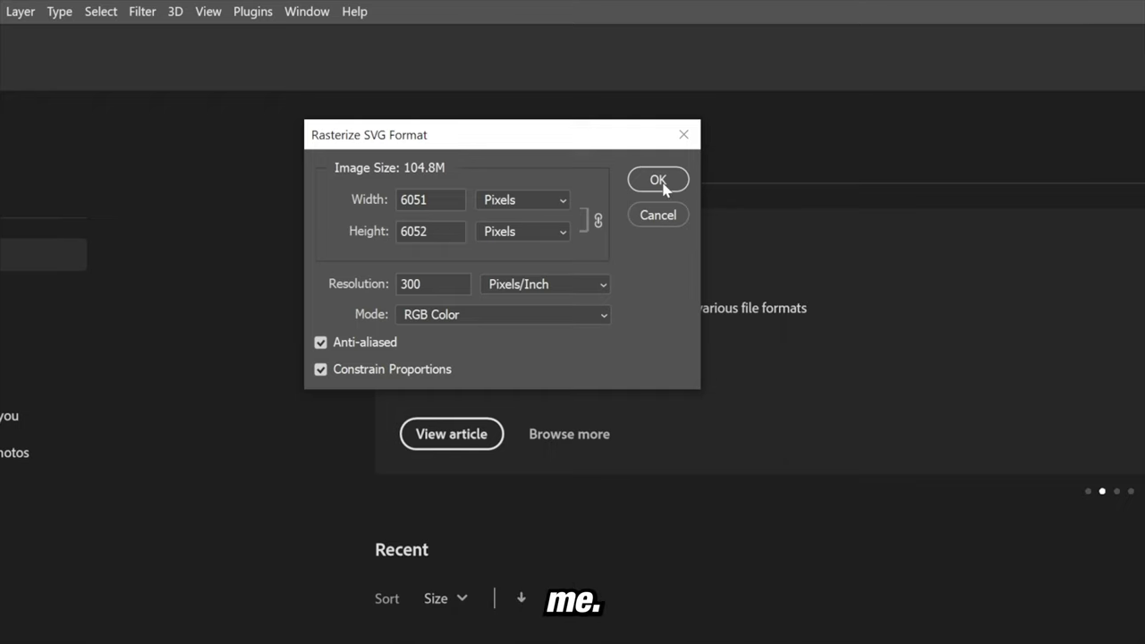
Switch to Photoshop, rasterize the donut SVG at 6051 × 6052 pixels, 300 pixels/inch in RGB Color, and inspect its upper edge.
{"action": "left_click", "coordinate": [661, 182]}
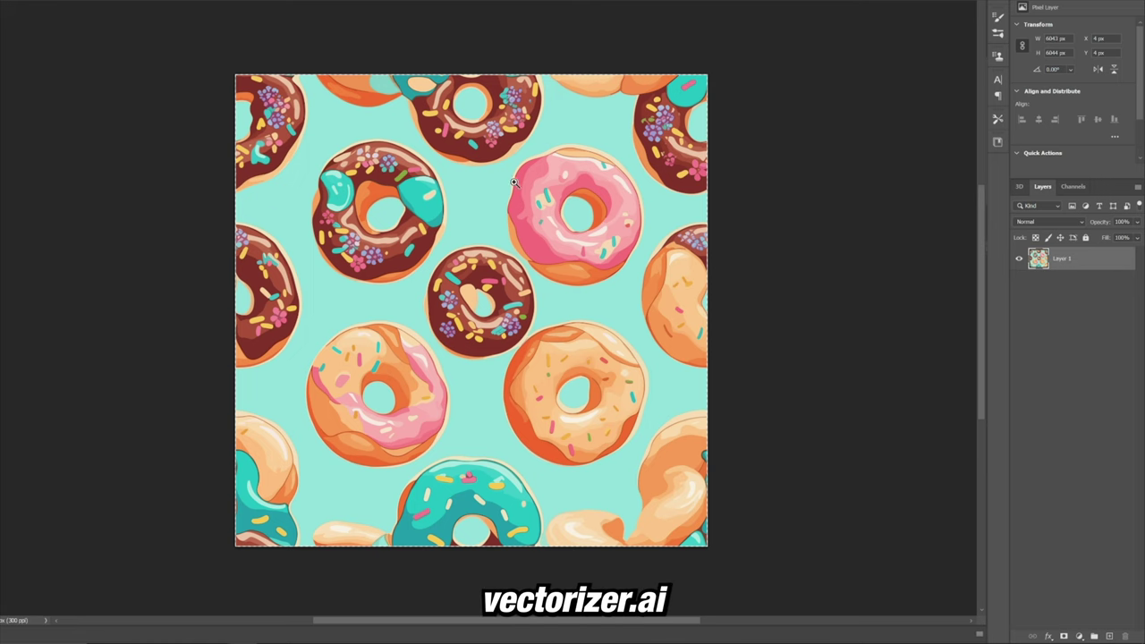
{"action": "left_click_drag", "start_coordinate": [457, 73], "coordinate": [523, 43]}
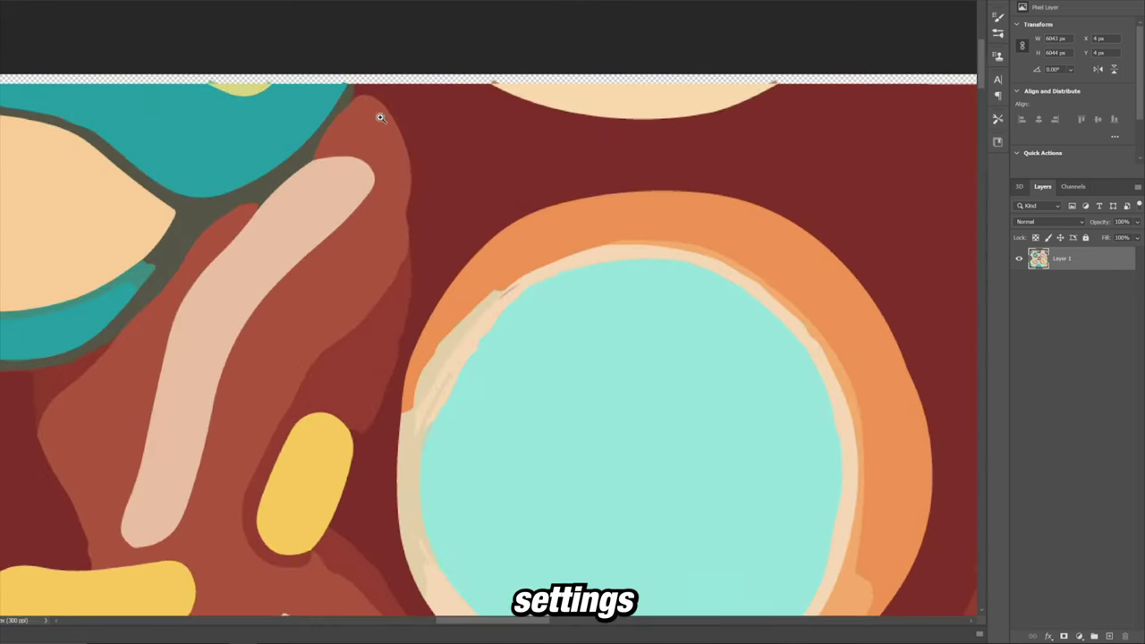
{"action": "left_click_drag", "start_coordinate": [396, 118], "coordinate": [471, 167]}
{"action": "left_click_drag", "start_coordinate": [316, 133], "coordinate": [584, 182]}
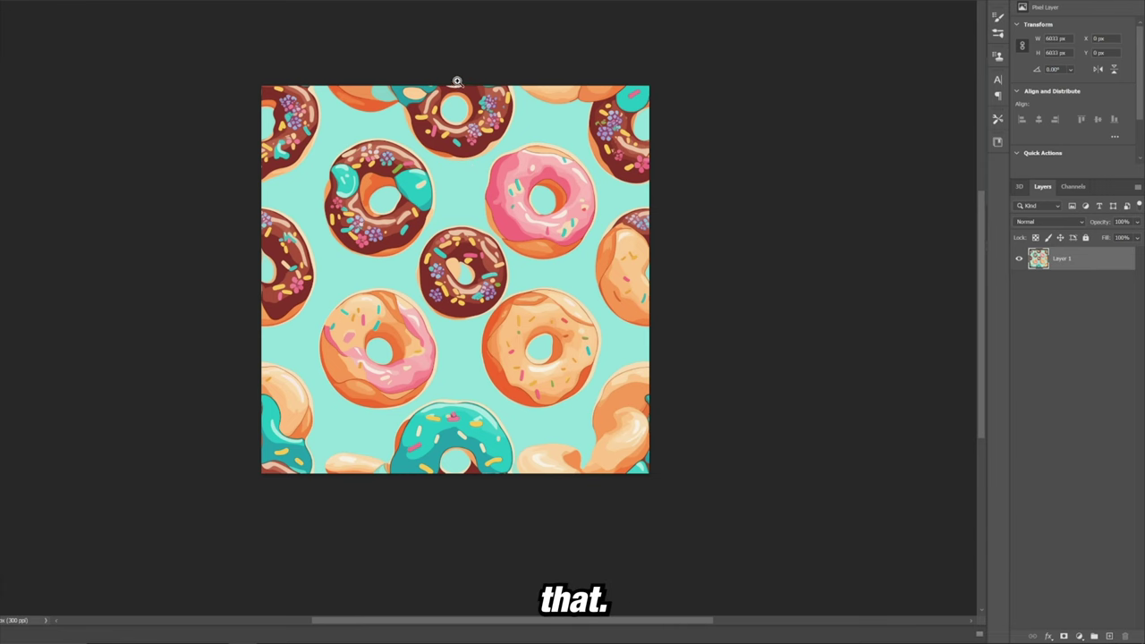
Examine the donut artwork's upper edge and the detail of the pink donut up close.
{"action": "left_click_drag", "start_coordinate": [457, 80], "coordinate": [518, 92]}
{"action": "left_click_drag", "start_coordinate": [523, 150], "coordinate": [467, 194]}
{"action": "left_click_drag", "start_coordinate": [488, 126], "coordinate": [495, 210]}
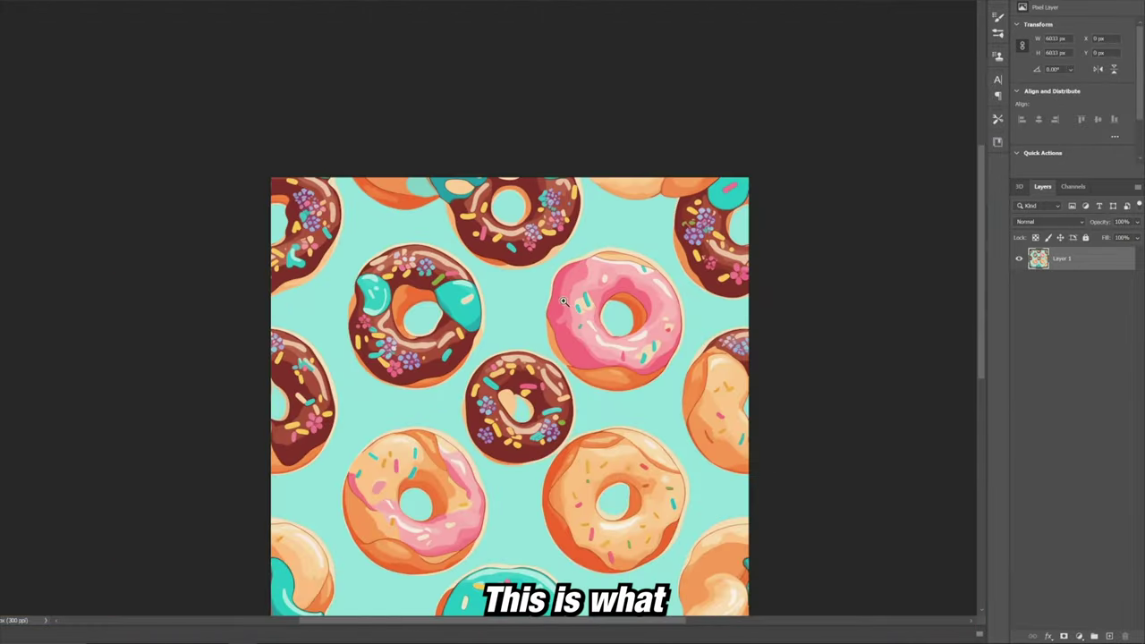
{"action": "left_click_drag", "start_coordinate": [558, 297], "coordinate": [610, 268]}
{"action": "left_click_drag", "start_coordinate": [681, 322], "coordinate": [465, 258]}
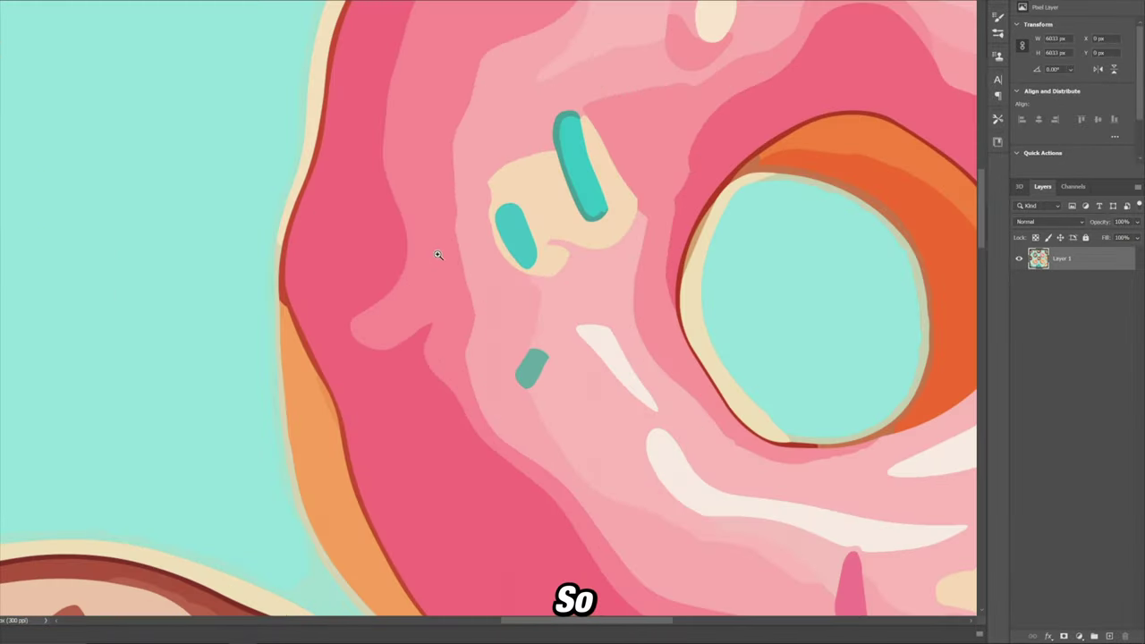
{"action": "left_click_drag", "start_coordinate": [593, 228], "coordinate": [519, 266]}
{"action": "left_click_drag", "start_coordinate": [478, 323], "coordinate": [535, 142]}
{"action": "left_click_drag", "start_coordinate": [452, 331], "coordinate": [465, 274]}
{"action": "mouse_move", "coordinate": [603, 120]}
{"action": "left_mouse_down"}
{"action": "mouse_move", "coordinate": [632, 99]}
{"action": "mouse_move", "coordinate": [621, 115]}
{"action": "left_mouse_up"}
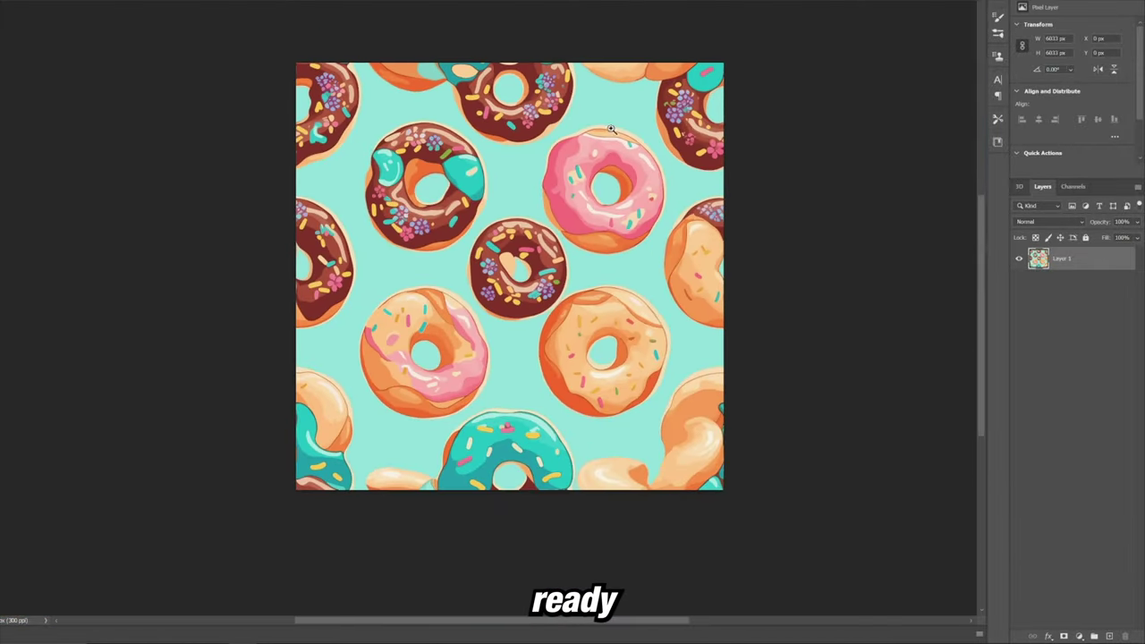
{"action": "left_click_drag", "start_coordinate": [545, 199], "coordinate": [559, 222]}
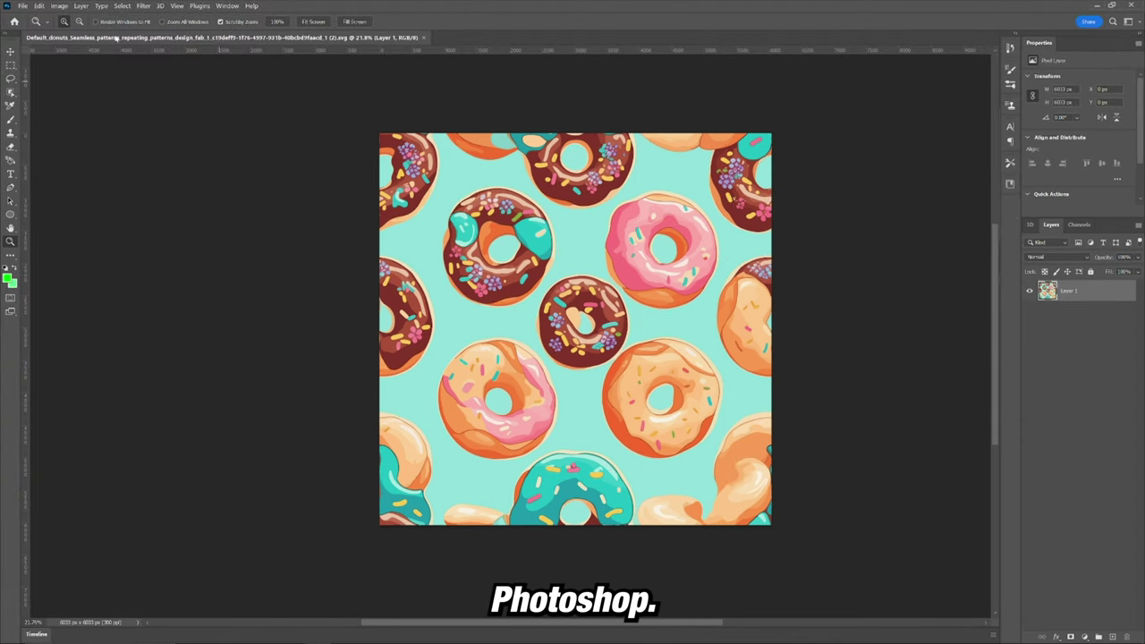
Define the donut artwork as a pattern named "don".
{"action": "left_click", "coordinate": [38, 6]}
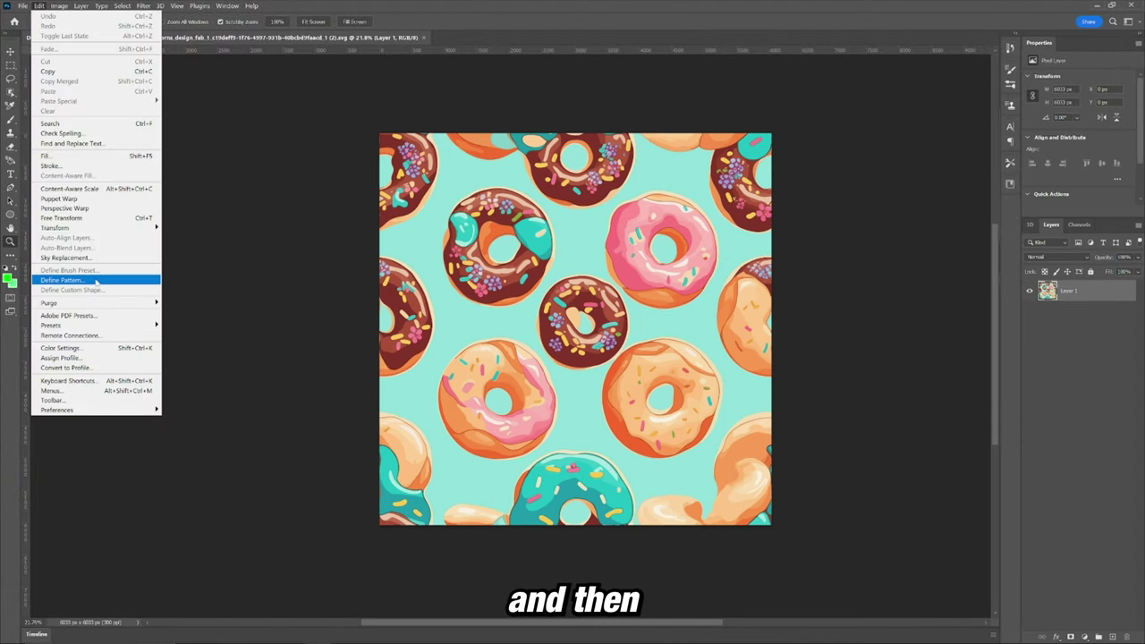
{"action": "left_click", "coordinate": [62, 279]}
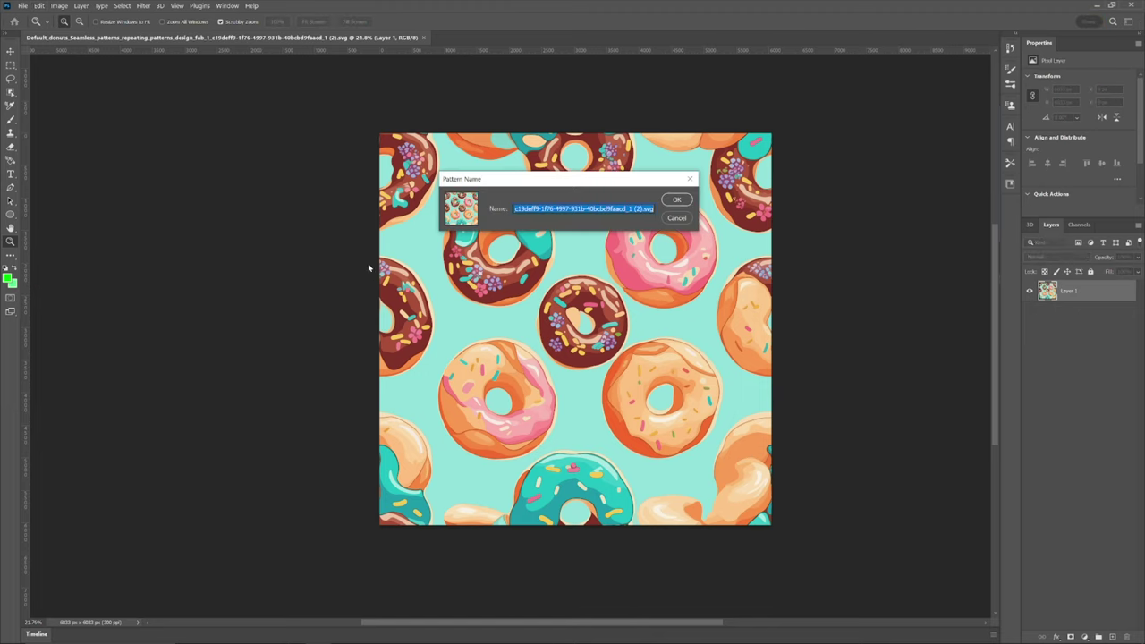
{"action": "type", "text": "don"}
{"action": "key", "text": "Return"}
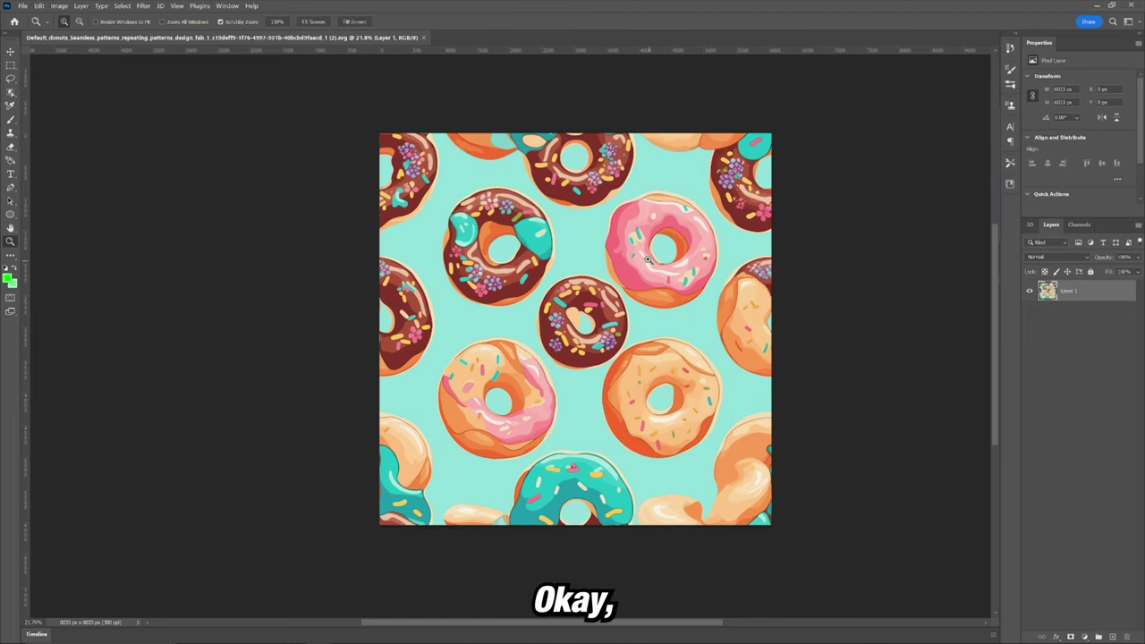
Add a Pattern Overlay effect to Layer 1 using the newly defined donut pattern.
{"action": "double_click", "coordinate": [1096, 293]}
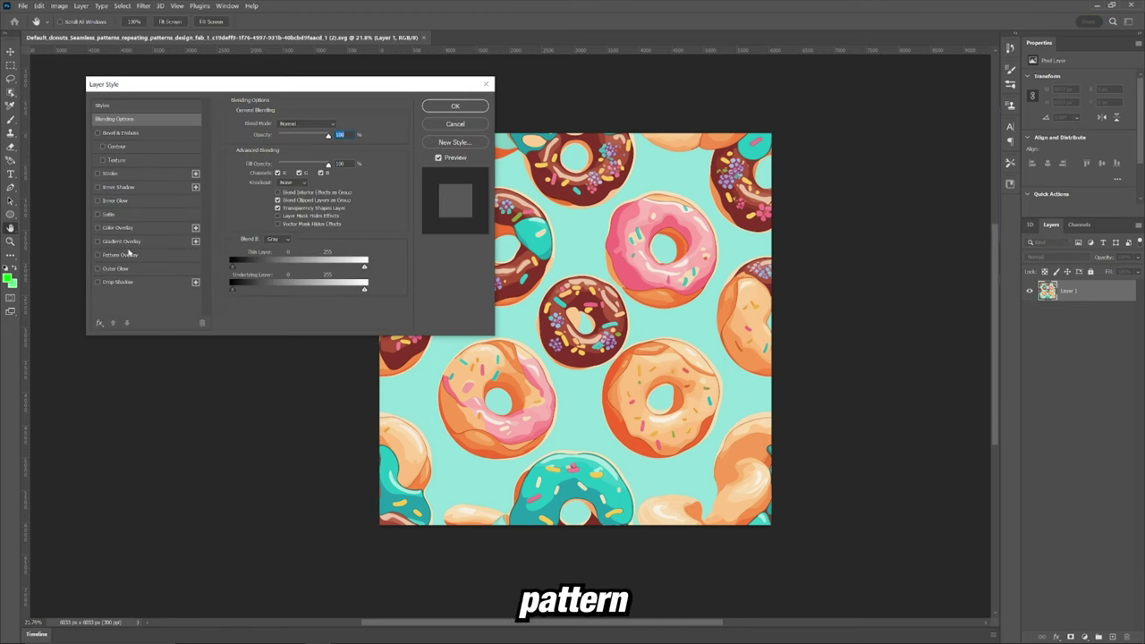
{"action": "left_click", "coordinate": [123, 255]}
{"action": "left_click", "coordinate": [303, 161]}
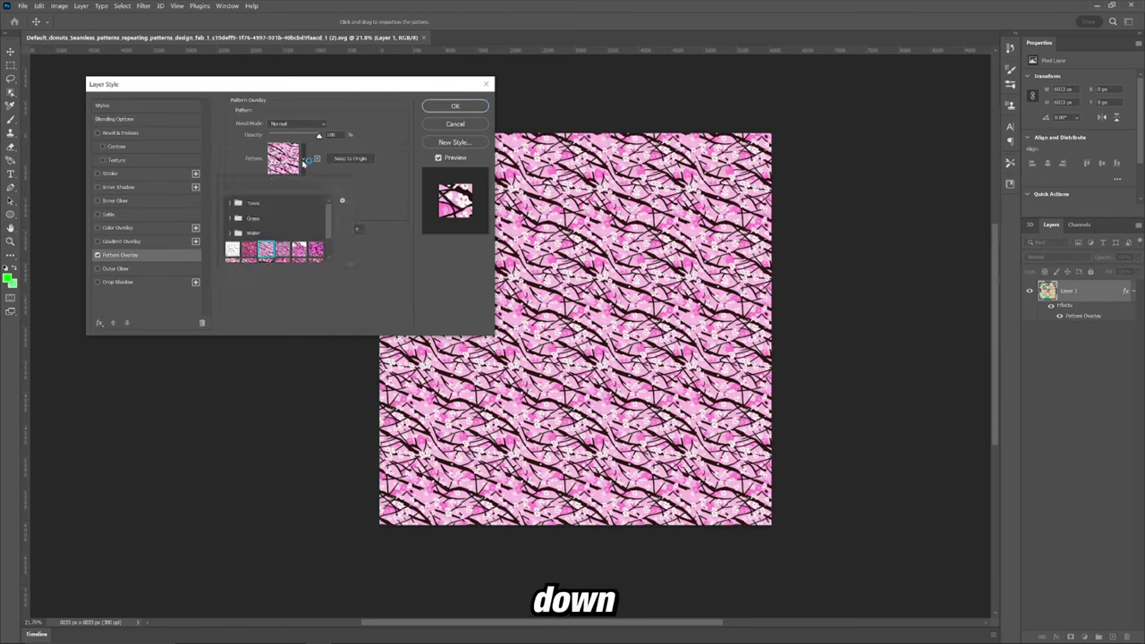
{"action": "scroll", "coordinate": [287, 259], "scroll_direction": "down", "scroll_amount": 2}
{"action": "left_click", "coordinate": [249, 254]}
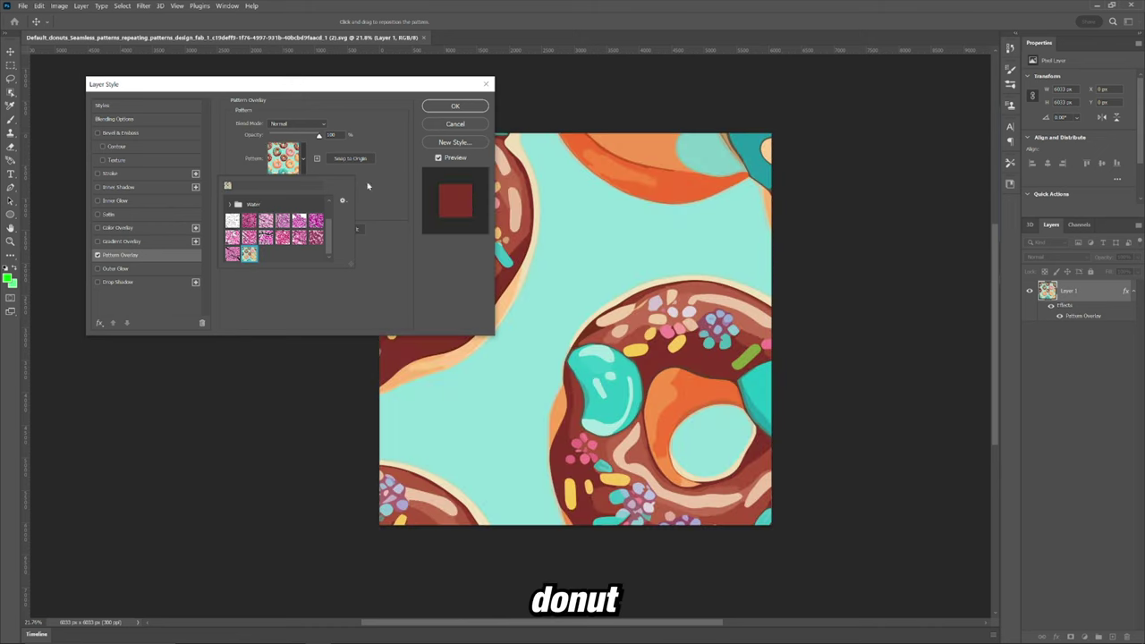
{"action": "left_click", "coordinate": [385, 133]}
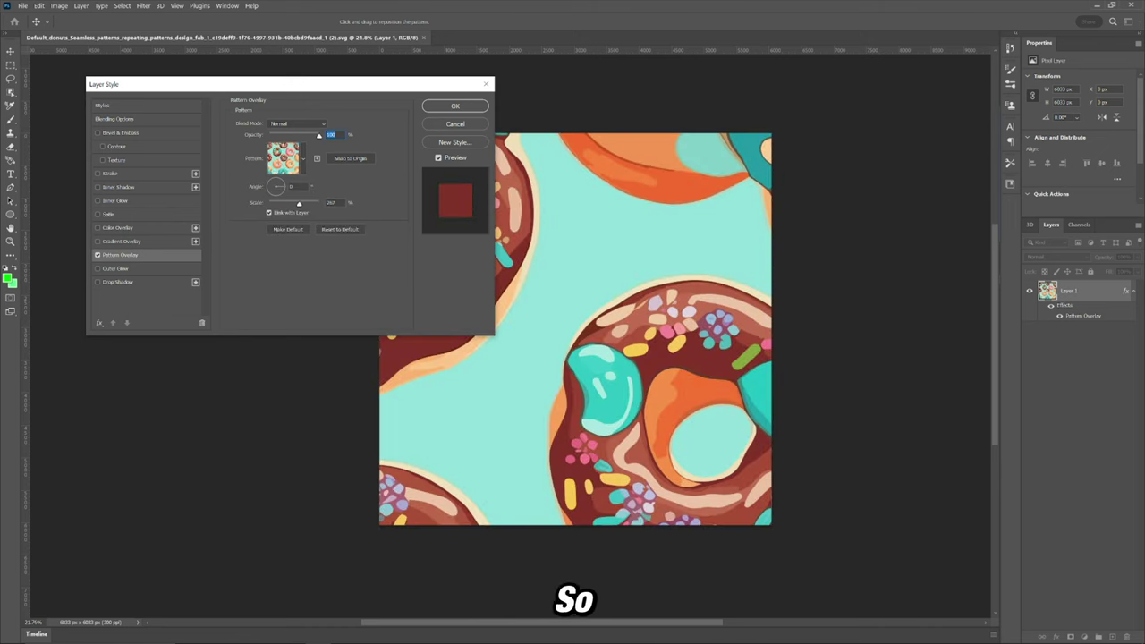
Reduce the Pattern Overlay scale so the donut tile repeats several times across the canvas, and apply the layer style.
{"action": "left_click_drag", "start_coordinate": [299, 205], "coordinate": [280, 189]}
{"action": "type", "text": "0"}
{"action": "left_click", "coordinate": [455, 106]}
Examine the tiled donut pattern up close for visible seams between the repeats.
{"action": "key", "text": "z"}
{"action": "left_click_drag", "start_coordinate": [582, 223], "coordinate": [607, 221]}
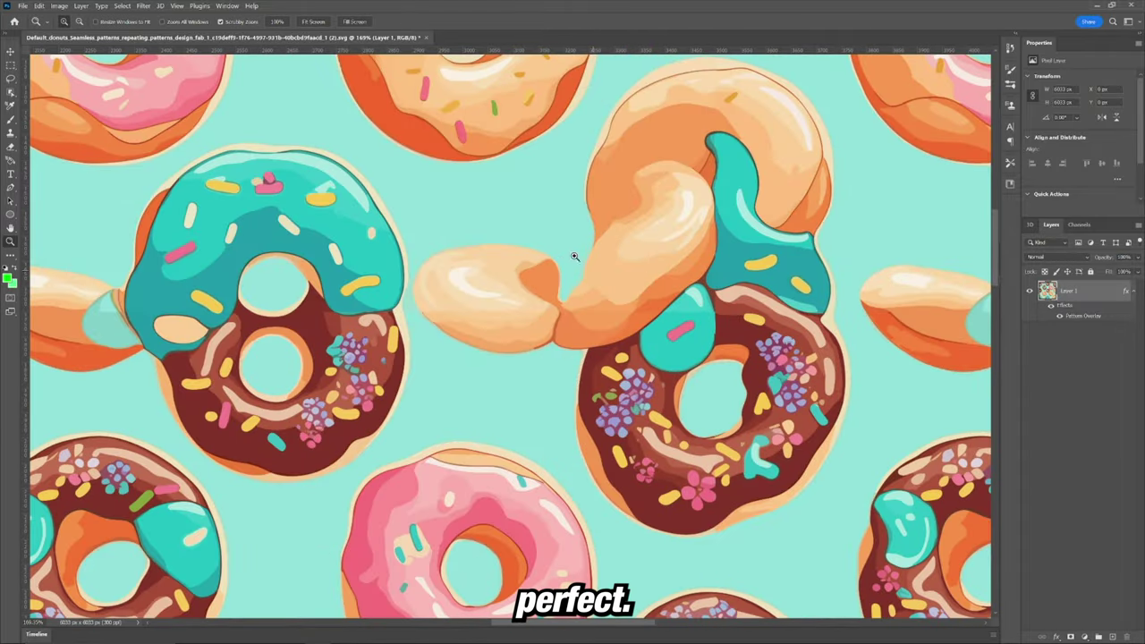
{"action": "left_click_drag", "start_coordinate": [569, 281], "coordinate": [543, 283]}
{"action": "left_click_drag", "start_coordinate": [547, 426], "coordinate": [556, 271]}
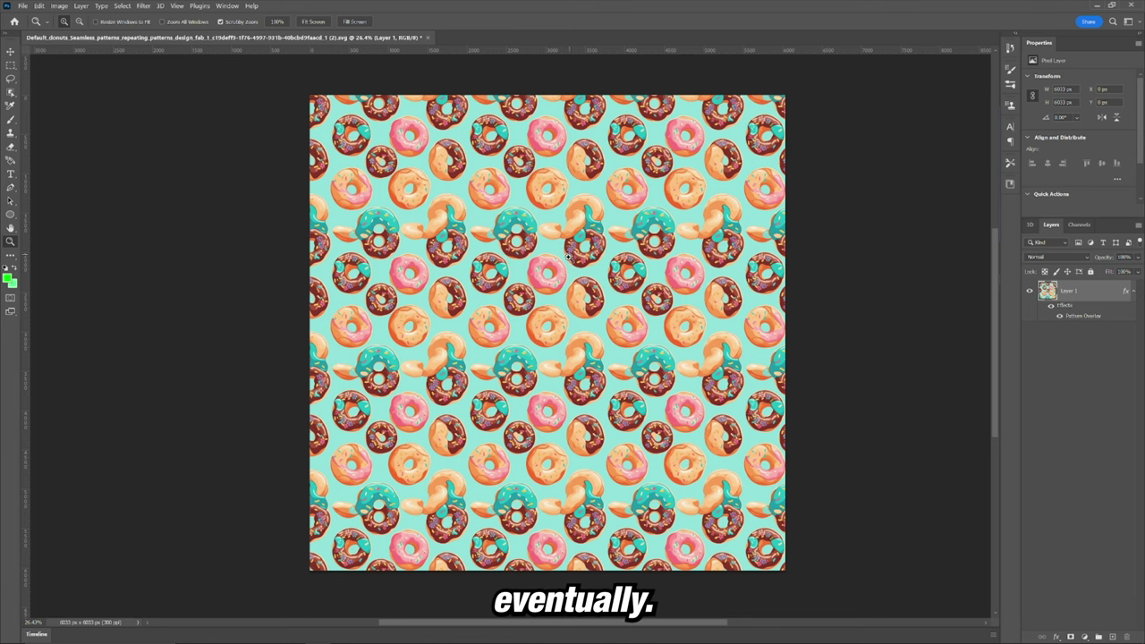
Check the tiled donut pattern for seams and quick-export it as a PNG.
{"action": "left_click_drag", "start_coordinate": [590, 229], "coordinate": [730, 241]}
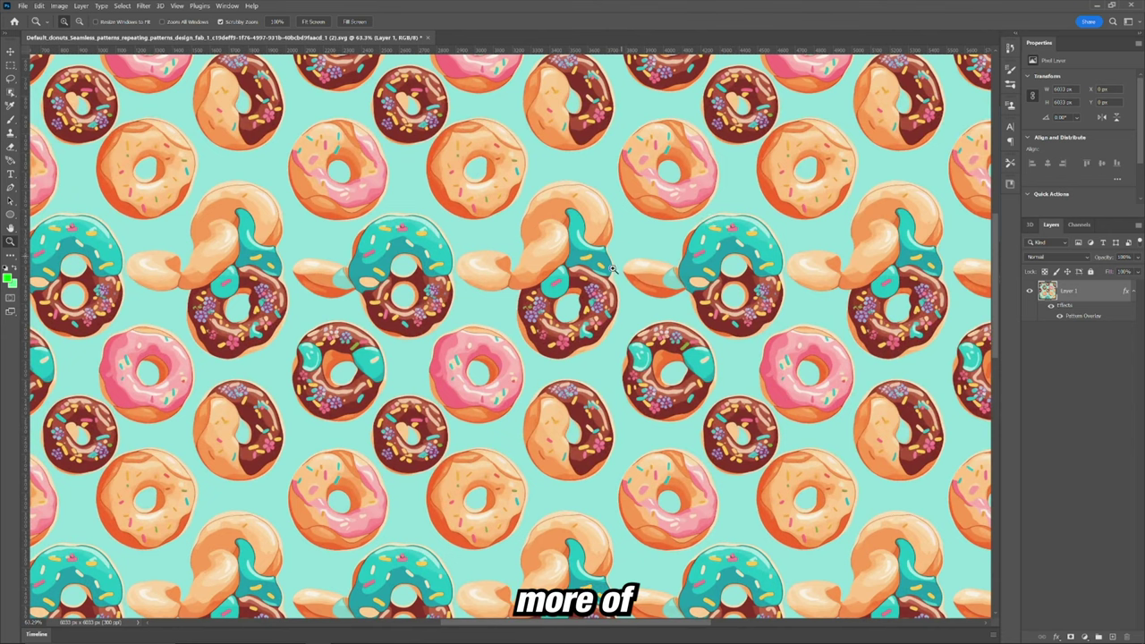
{"action": "left_click_drag", "start_coordinate": [613, 270], "coordinate": [622, 292]}
{"action": "left_click_drag", "start_coordinate": [569, 374], "coordinate": [579, 367]}
{"action": "left_click_drag", "start_coordinate": [651, 348], "coordinate": [641, 349]}
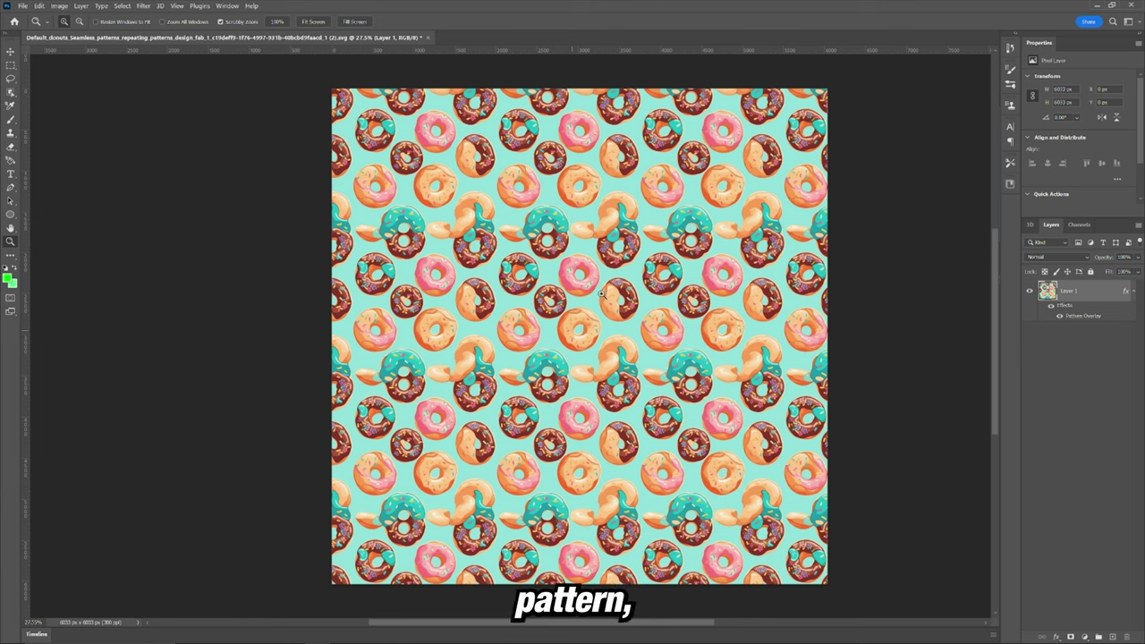
{"action": "left_click", "coordinate": [22, 5]}
{"action": "mouse_move", "coordinate": [107, 160]}
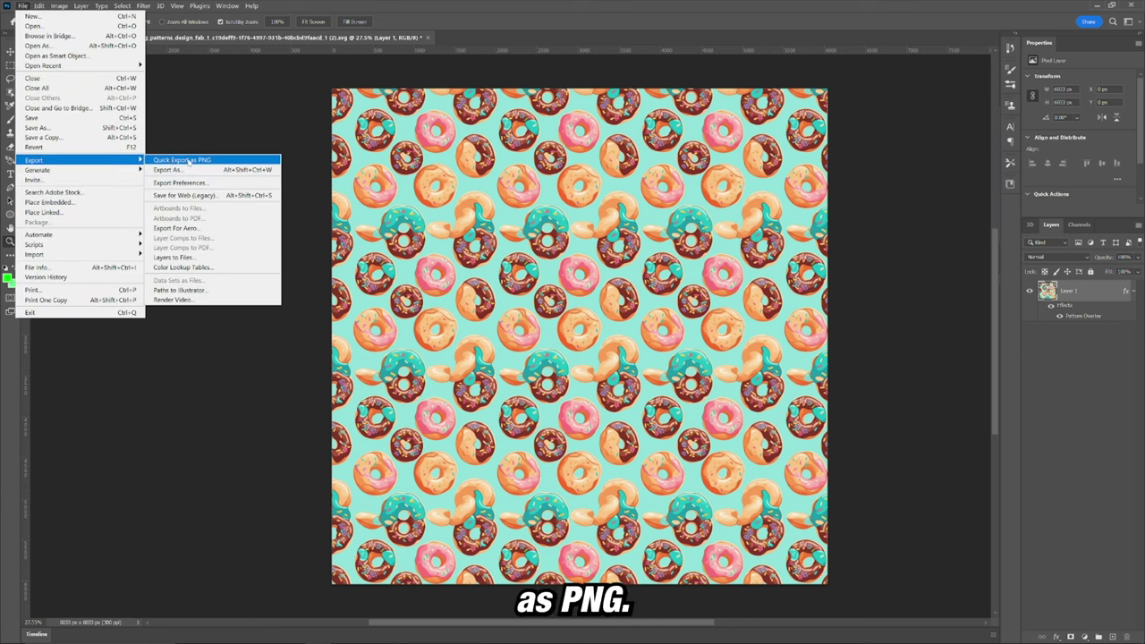
{"action": "left_click", "coordinate": [295, 157]}
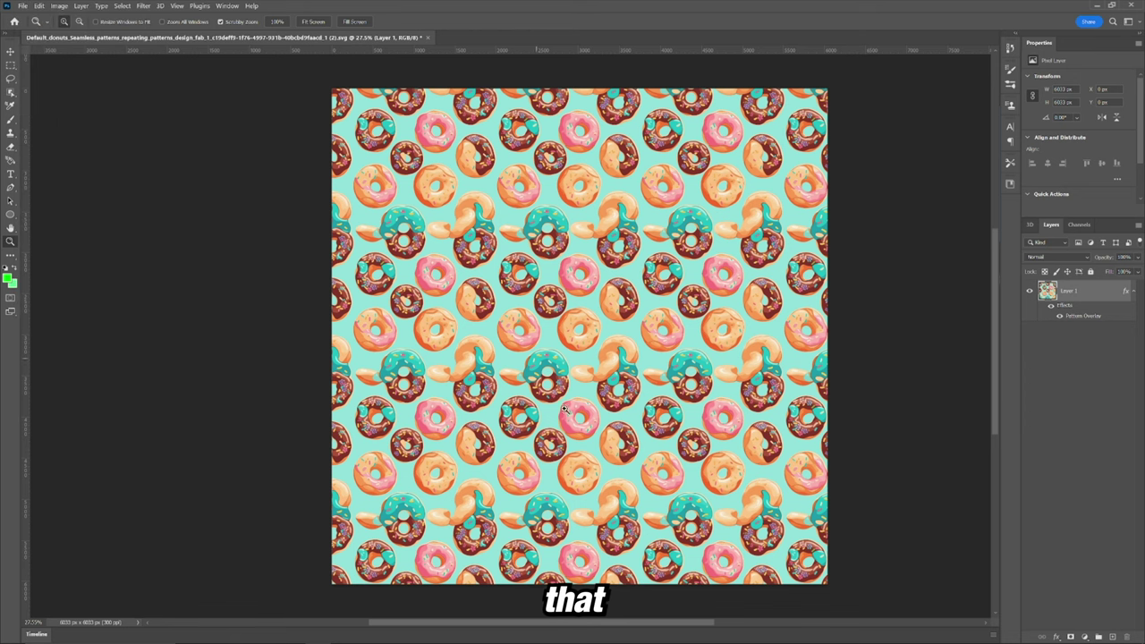
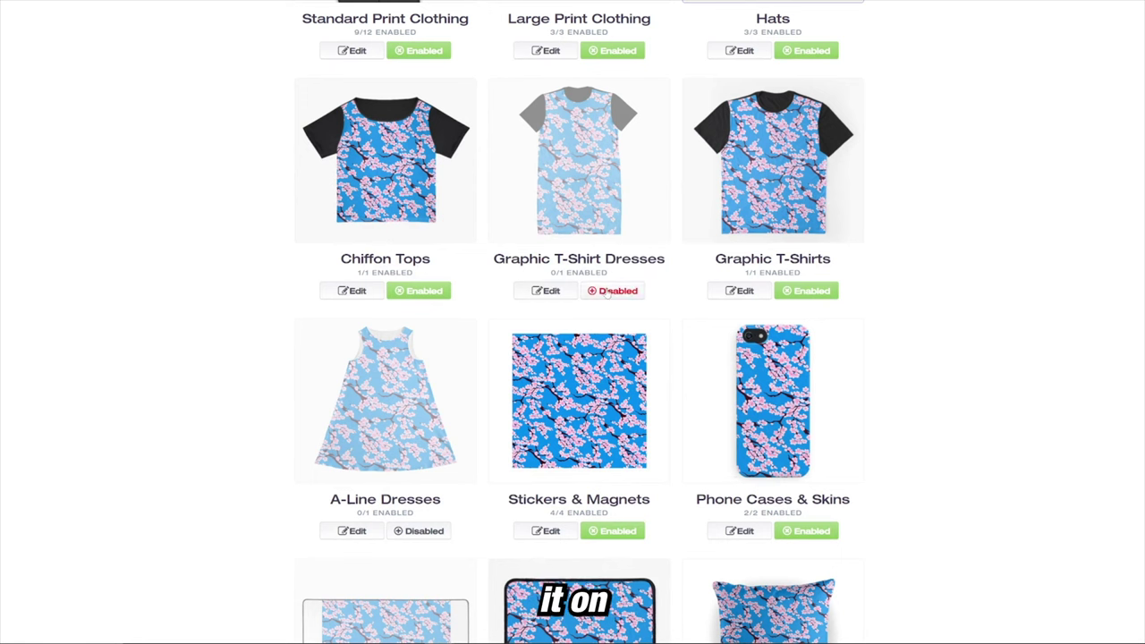
Switch to Redbubble's product previews, open the design settings for Phone Cases & Skins, and close them.
{"action": "scroll", "coordinate": [721, 258], "scroll_direction": "down", "scroll_amount": 3}
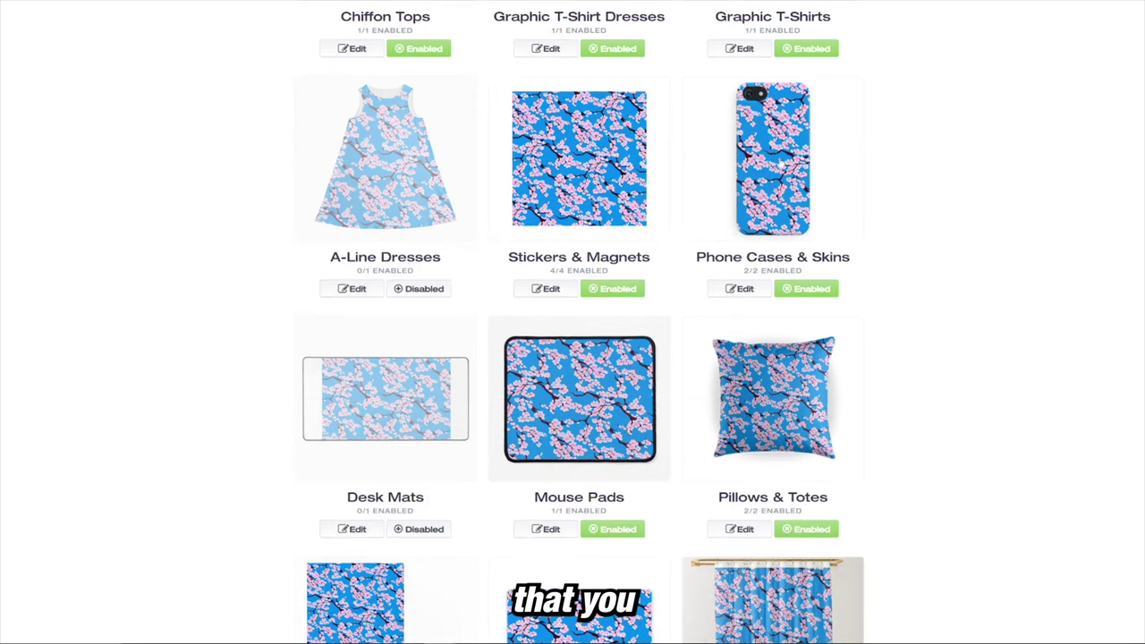
{"action": "left_click", "coordinate": [744, 289]}
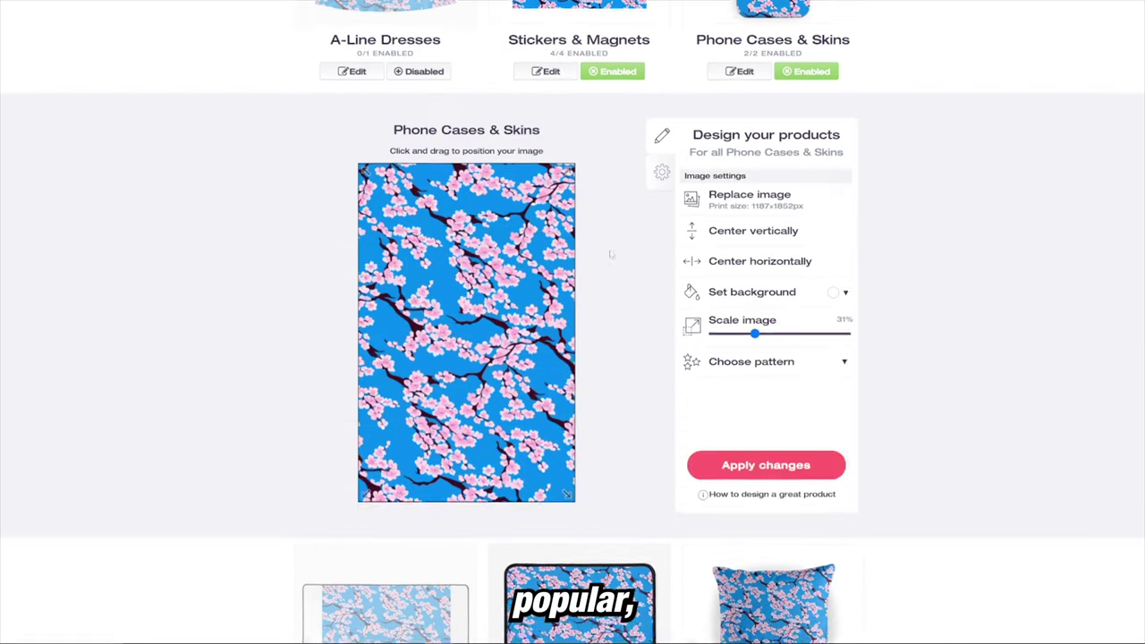
{"action": "scroll", "coordinate": [536, 249], "scroll_direction": "up", "scroll_amount": 3}
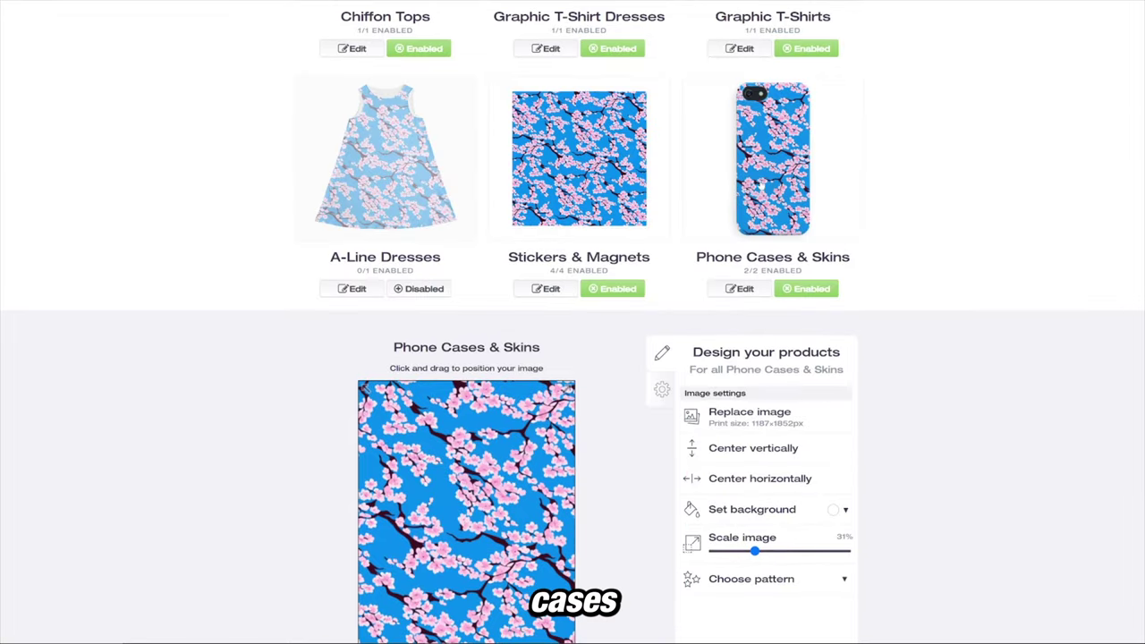
{"action": "left_click", "coordinate": [738, 288]}
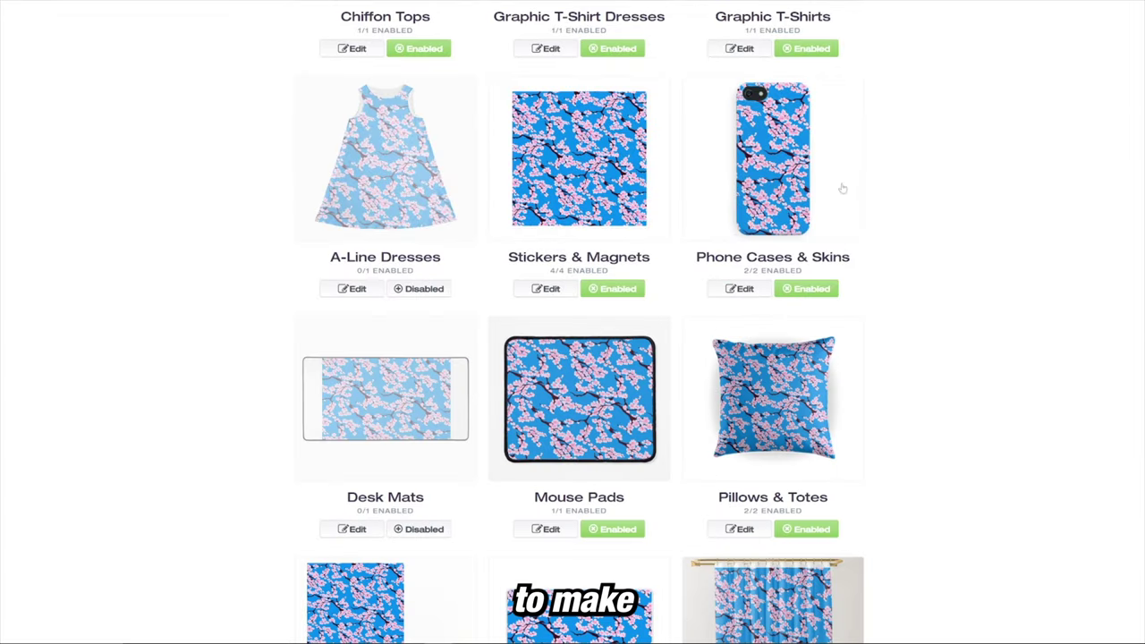
Set the Duvets, Comforters & Shower Curtains artwork to a Regular grid pattern and reposition it in the preview.
{"action": "scroll", "coordinate": [825, 196], "scroll_direction": "down", "scroll_amount": 2}
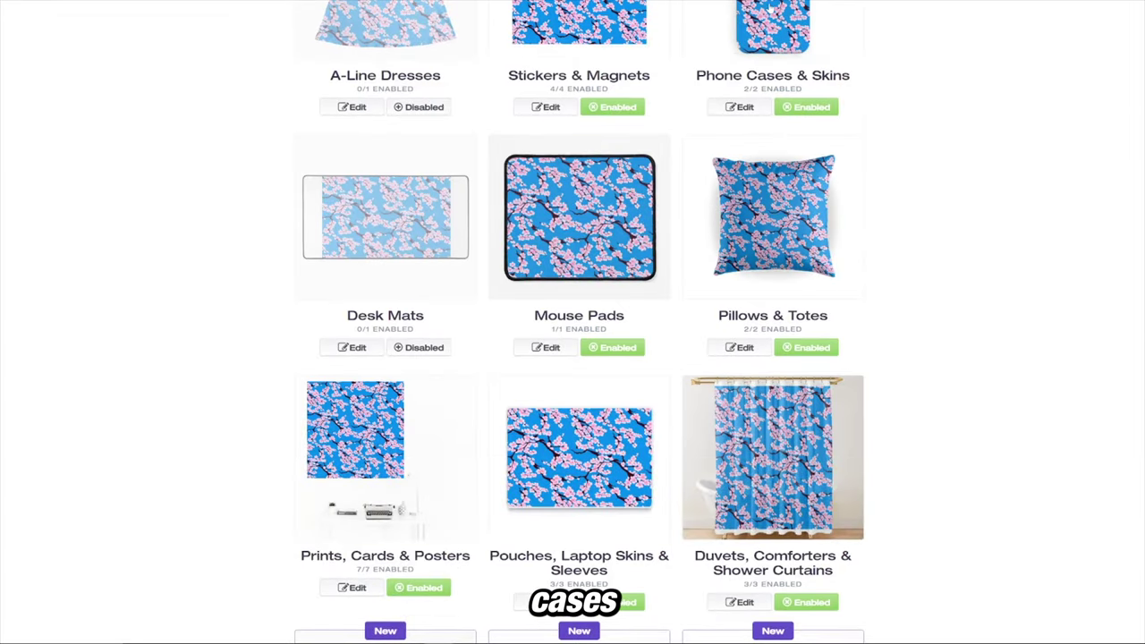
{"action": "scroll", "coordinate": [771, 227], "scroll_direction": "down", "scroll_amount": 3}
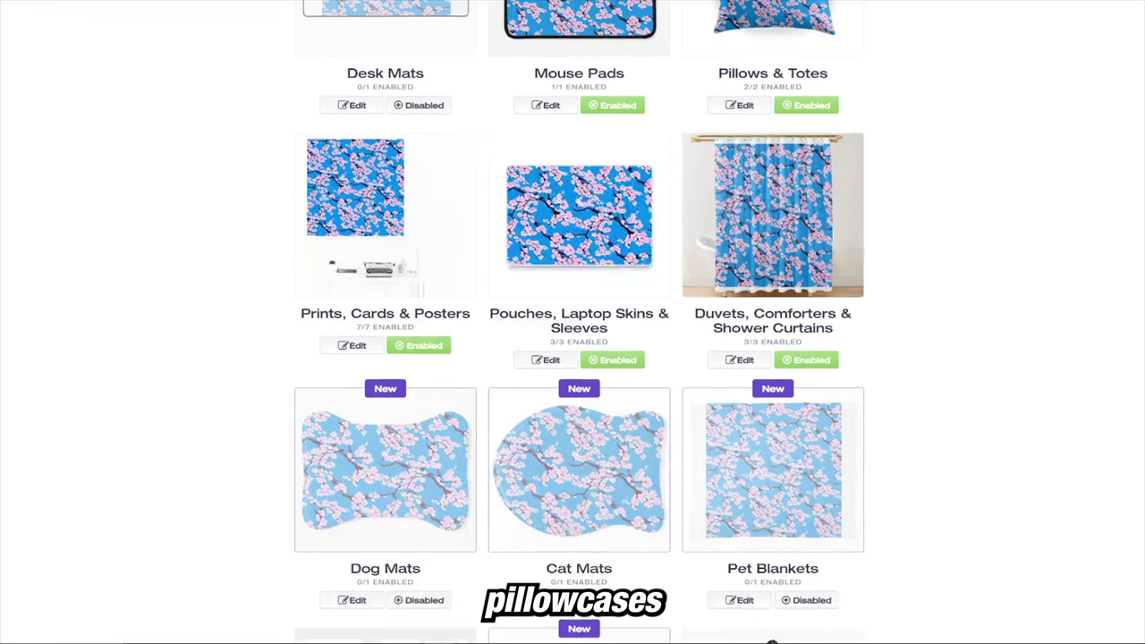
{"action": "left_click", "coordinate": [739, 360]}
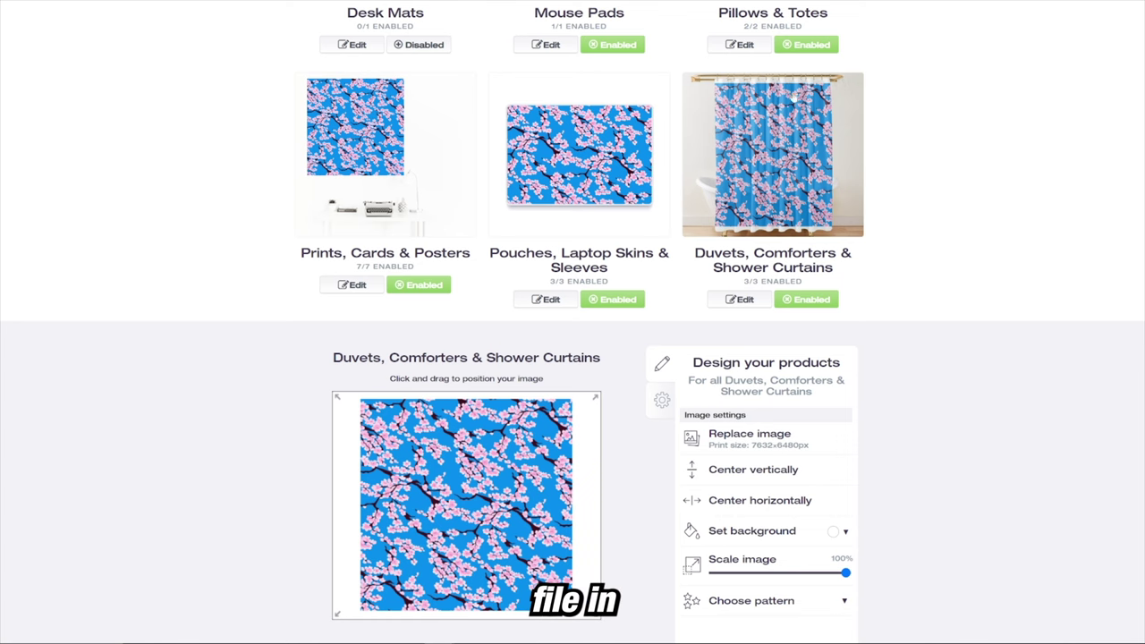
{"action": "scroll", "coordinate": [733, 420], "scroll_direction": "down", "scroll_amount": 2}
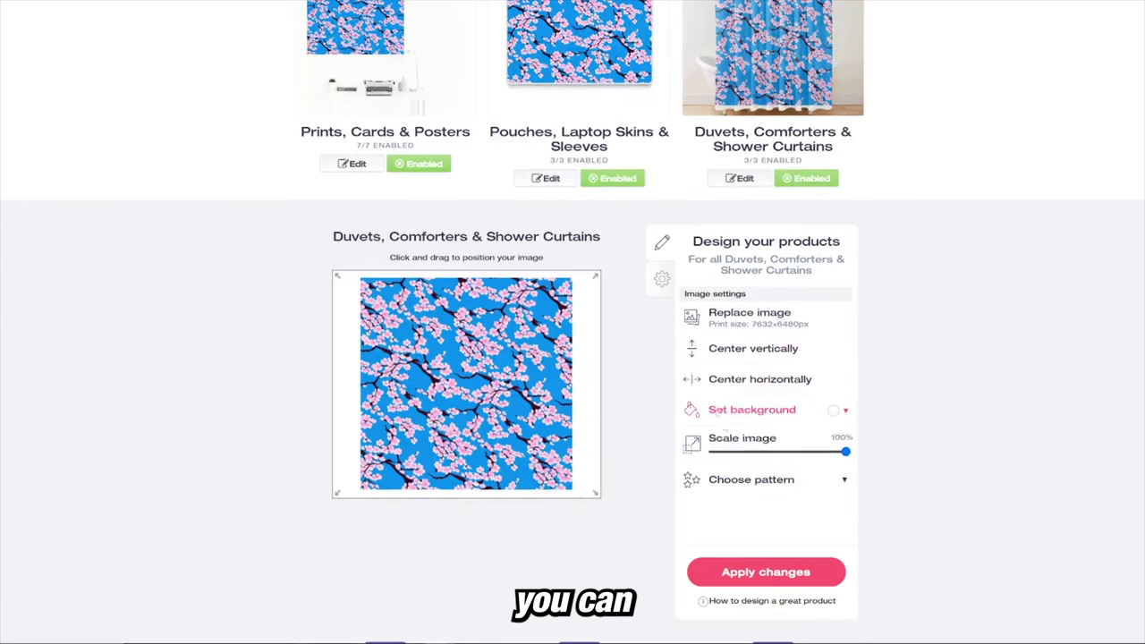
{"action": "scroll", "coordinate": [738, 430], "scroll_direction": "down", "scroll_amount": 1}
{"action": "left_click", "coordinate": [744, 420]}
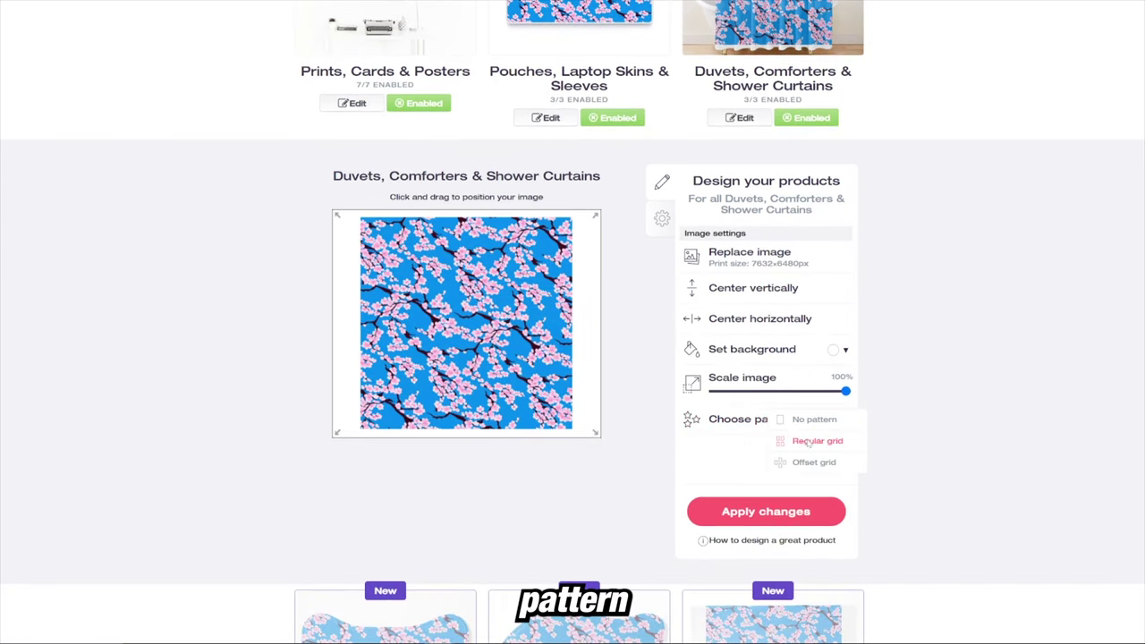
{"action": "left_click", "coordinate": [801, 439]}
{"action": "scroll", "coordinate": [433, 289], "scroll_direction": "down", "scroll_amount": 1}
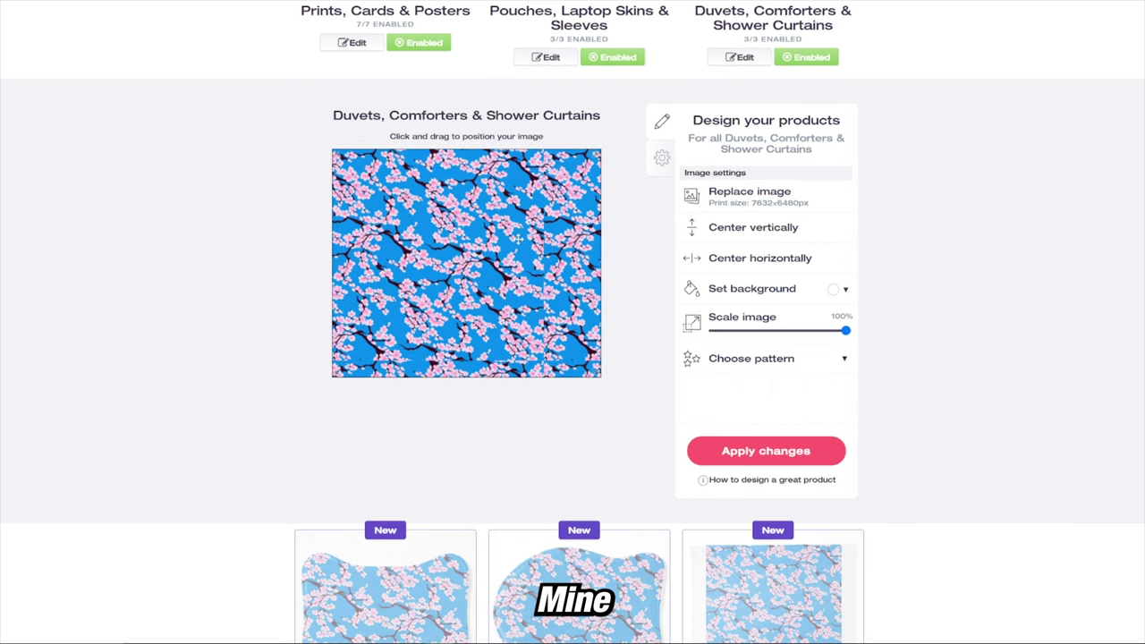
{"action": "left_click_drag", "start_coordinate": [452, 275], "coordinate": [501, 287]}
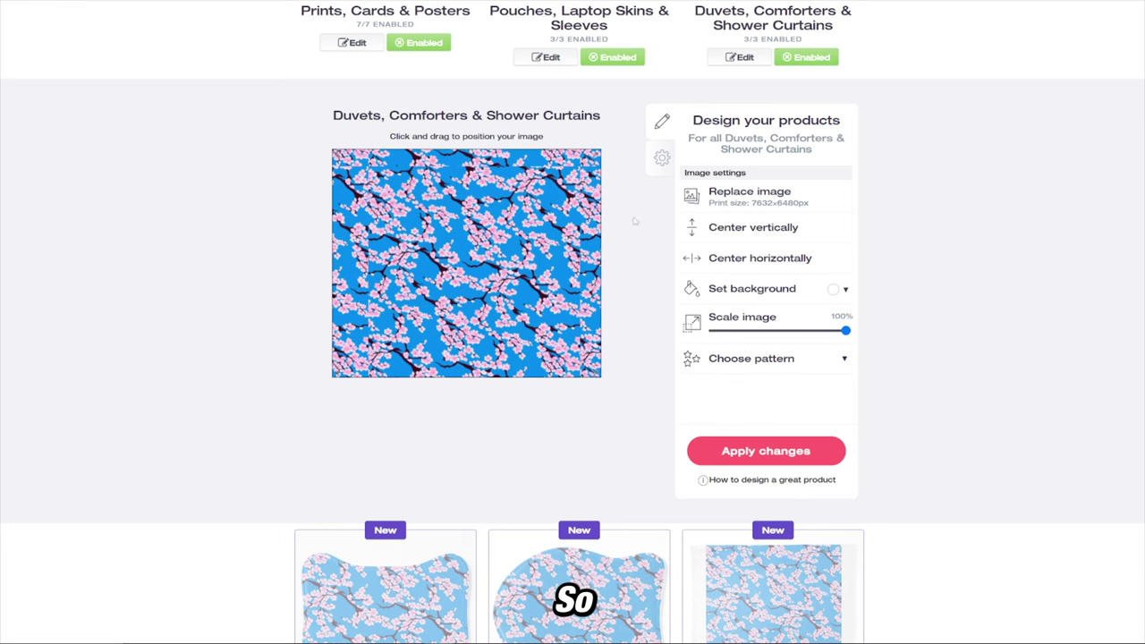
Enable Cat Mats and Dog Mats for the cherry blossom design.
{"action": "scroll", "coordinate": [573, 358], "scroll_direction": "down", "scroll_amount": 3}
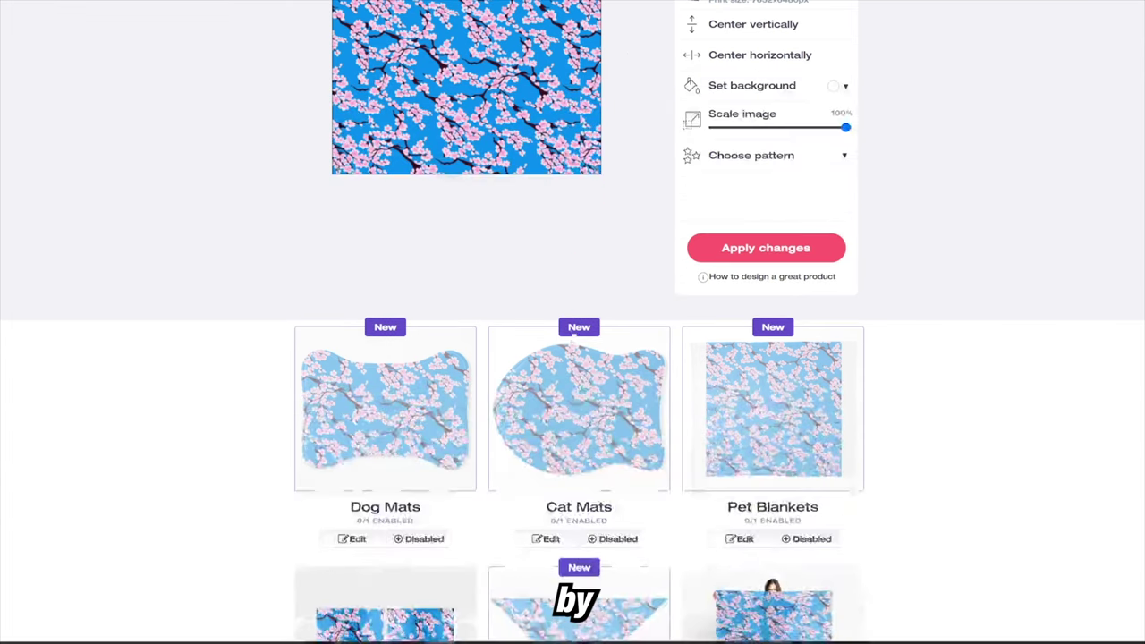
{"action": "scroll", "coordinate": [587, 390], "scroll_direction": "down", "scroll_amount": 1}
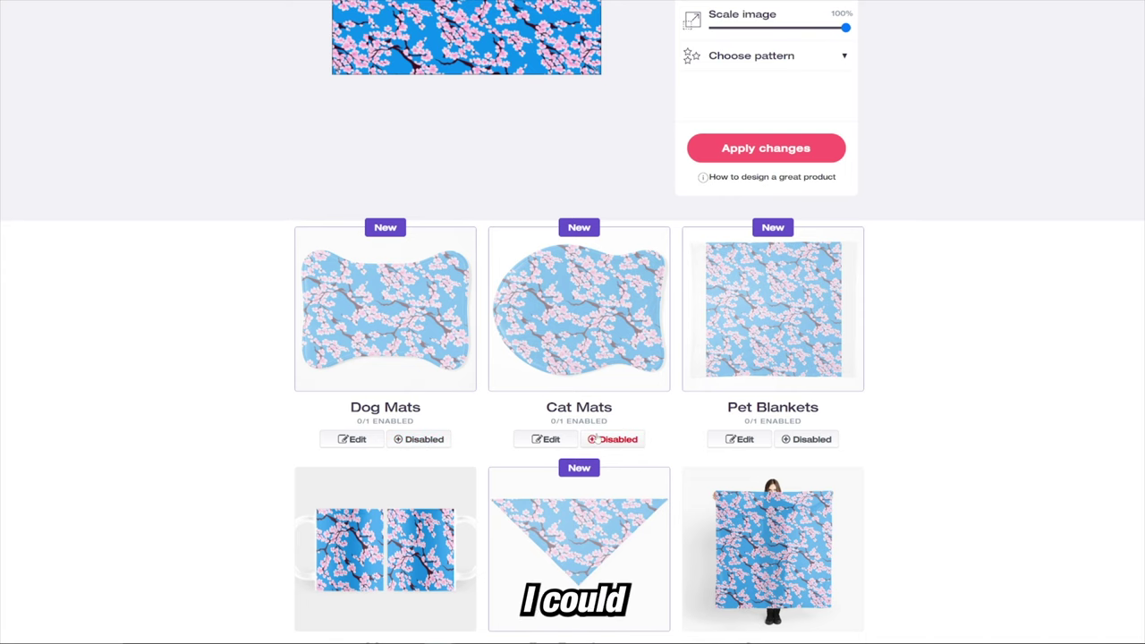
{"action": "left_click", "coordinate": [612, 439]}
{"action": "left_click", "coordinate": [420, 439]}
Browse the remaining product previews, from mugs and tablet cases to aprons and phone wallets.
{"action": "scroll", "coordinate": [424, 440], "scroll_direction": "down", "scroll_amount": 2}
{"action": "scroll", "coordinate": [625, 306], "scroll_direction": "up", "scroll_amount": 5}
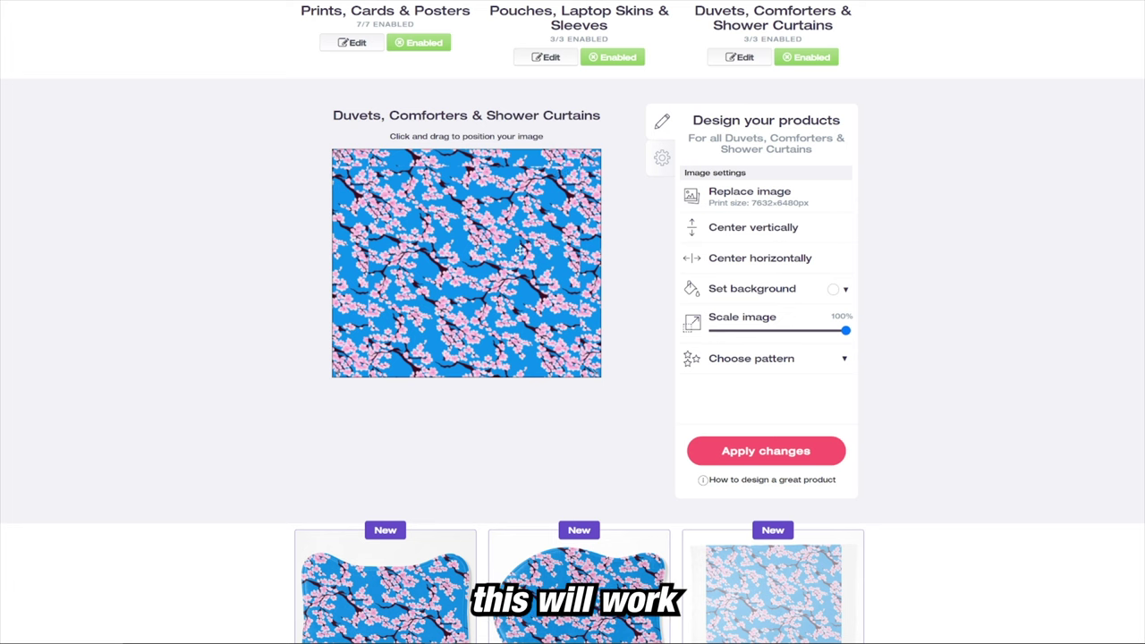
{"action": "scroll", "coordinate": [572, 322], "scroll_direction": "up", "scroll_amount": 3}
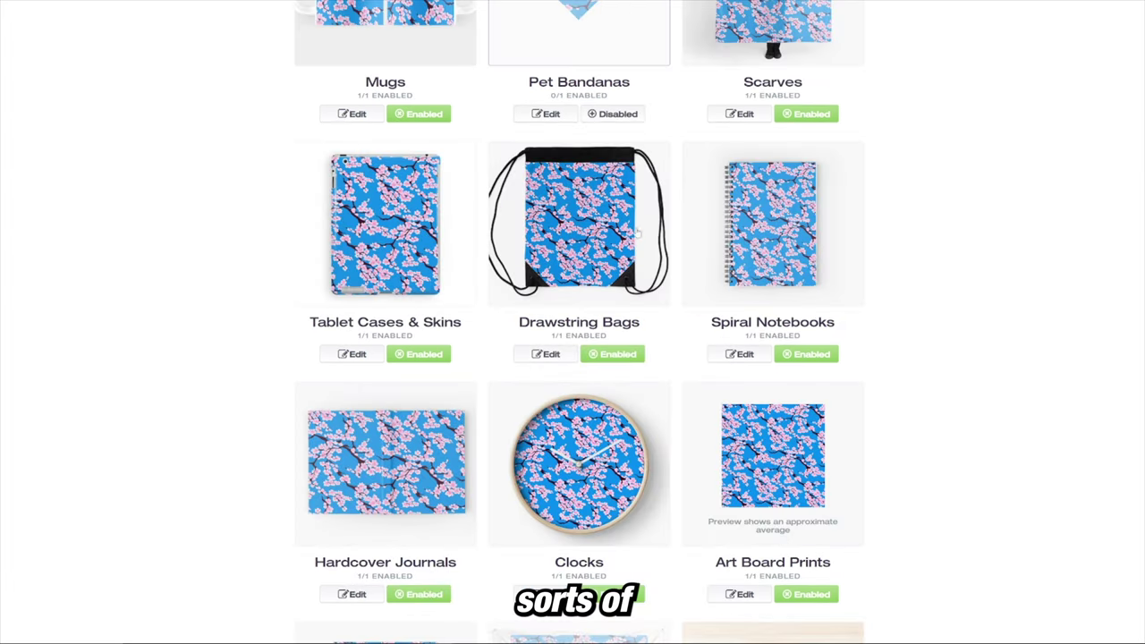
{"action": "scroll", "coordinate": [573, 322], "scroll_direction": "down", "scroll_amount": 2}
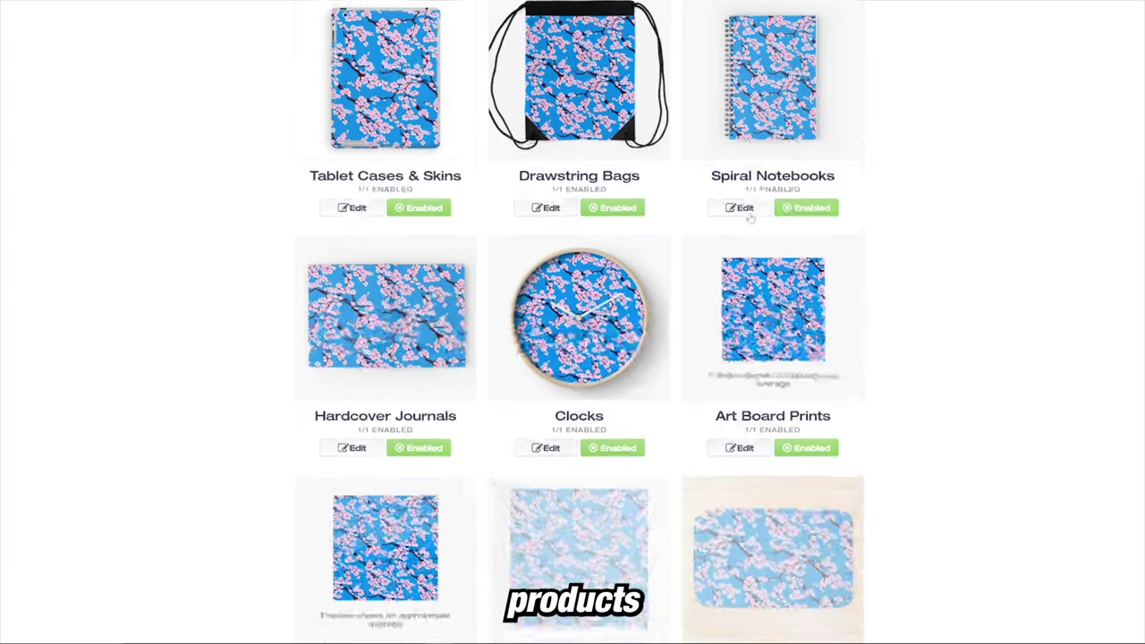
{"action": "scroll", "coordinate": [536, 259], "scroll_direction": "down", "scroll_amount": 10}
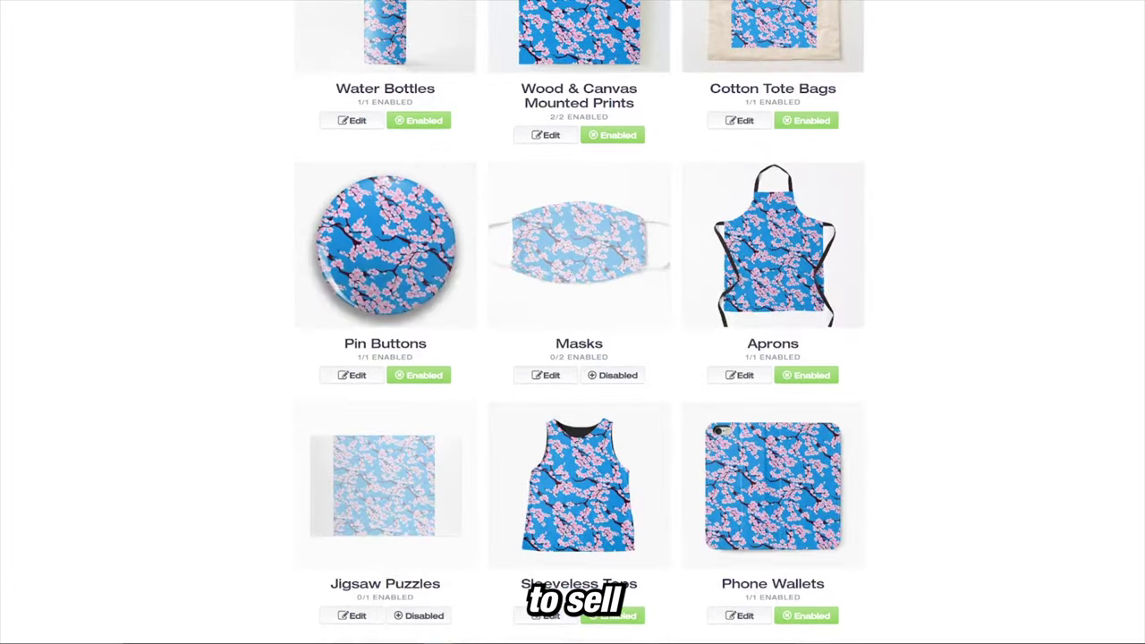
{"action": "scroll", "coordinate": [584, 283], "scroll_direction": "up", "scroll_amount": 15}
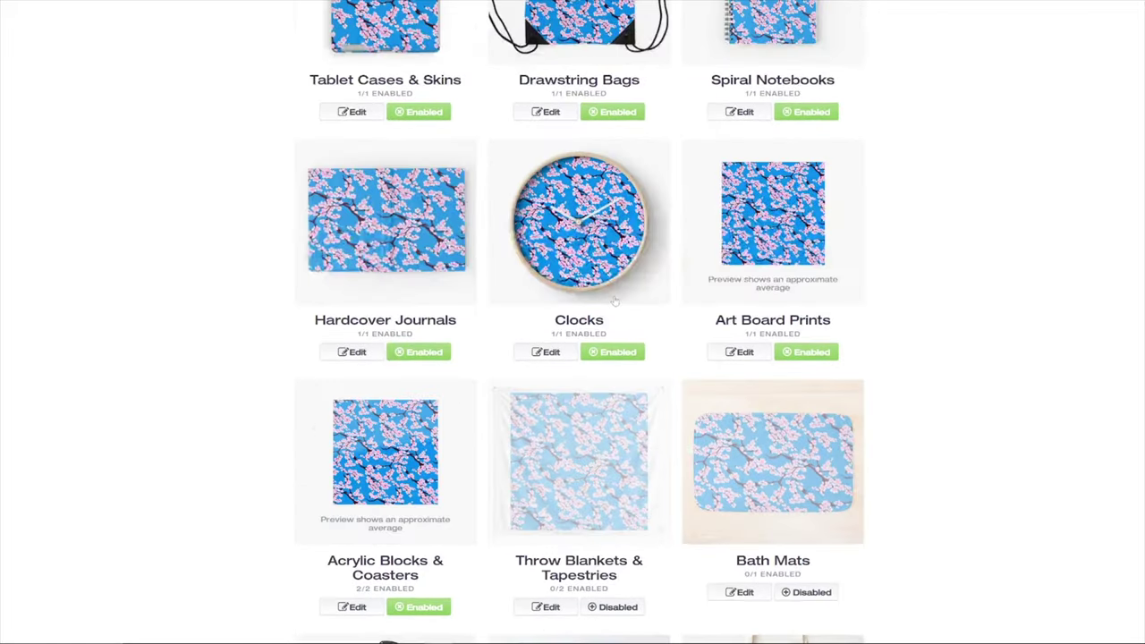
Inspect the Title and Tags fields of the Add new work form.
{"action": "scroll", "coordinate": [612, 298], "scroll_direction": "up", "scroll_amount": 15}
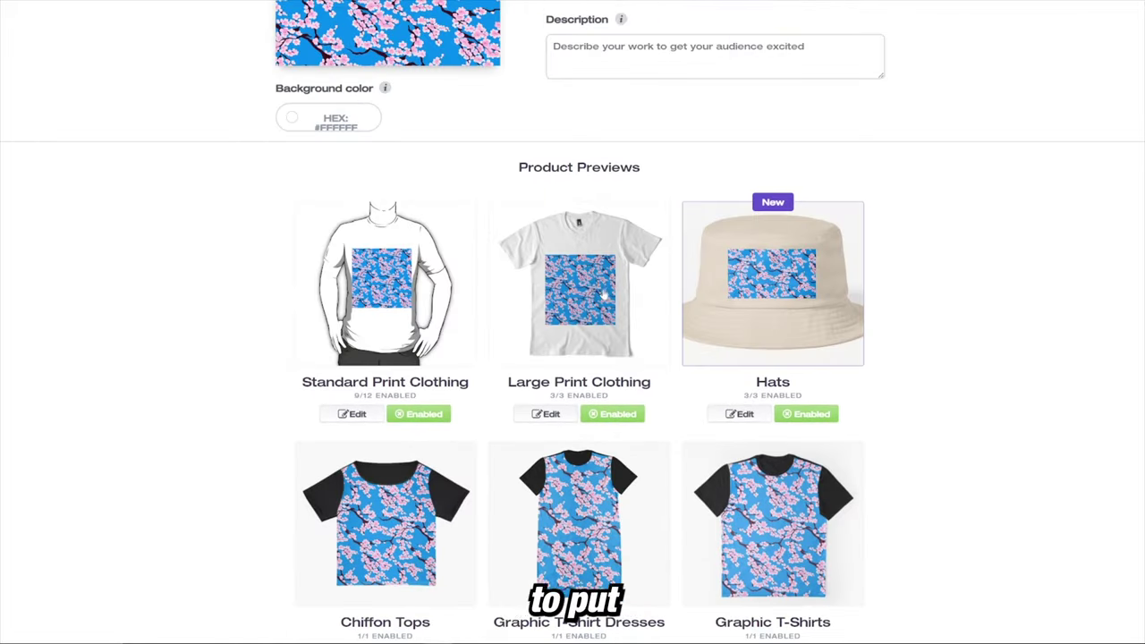
{"action": "left_click", "coordinate": [553, 214]}
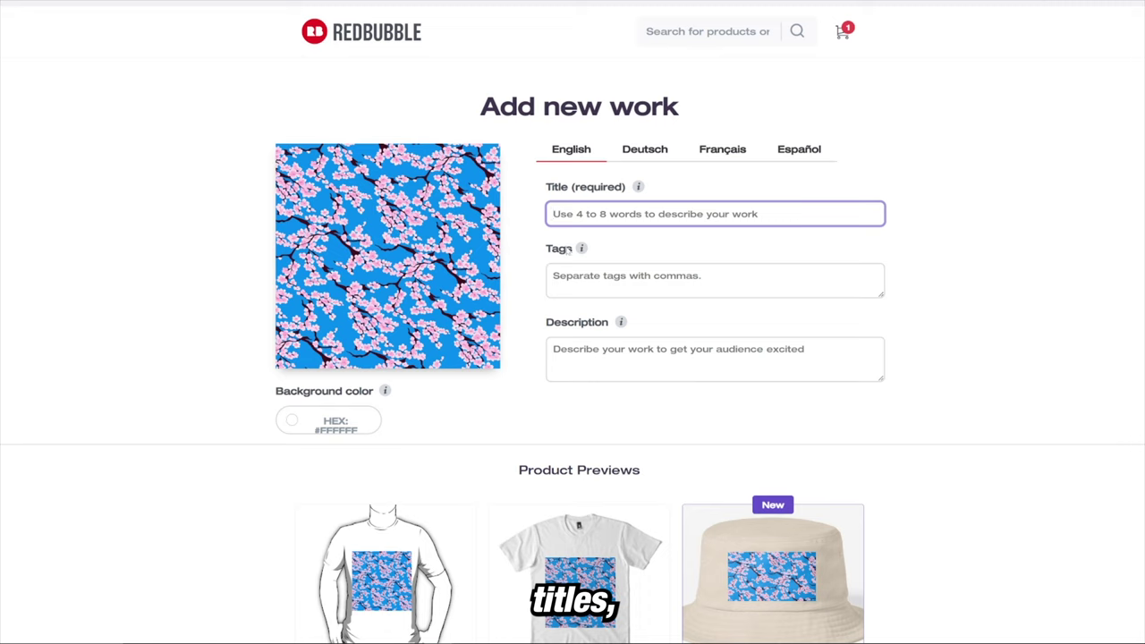
{"action": "left_click", "coordinate": [553, 276]}
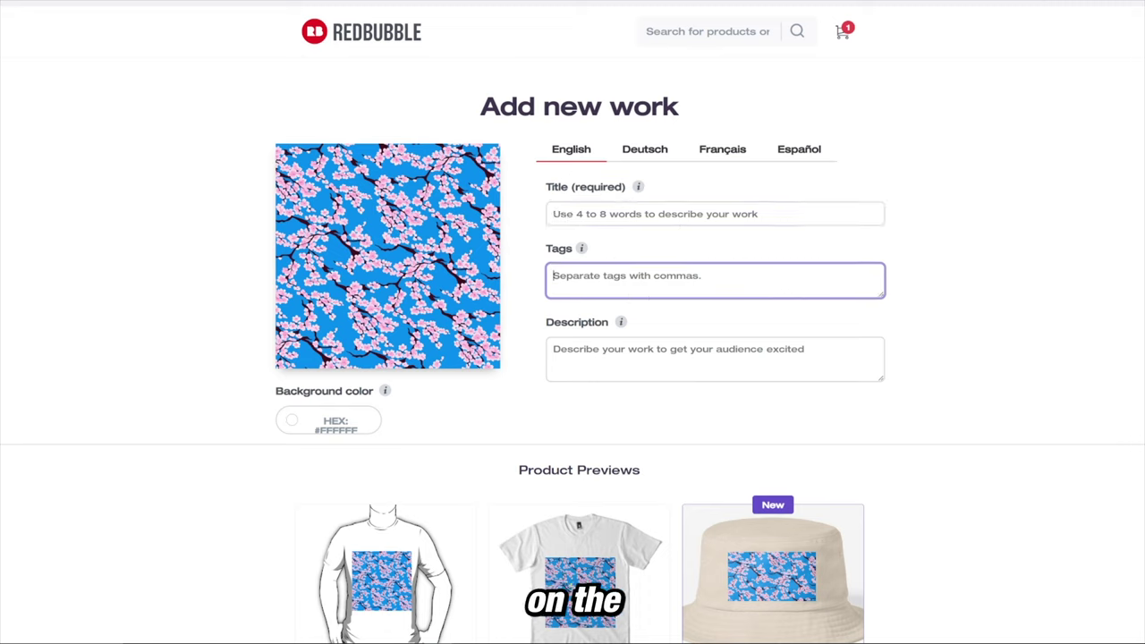
{"action": "left_click", "coordinate": [1006, 260]}
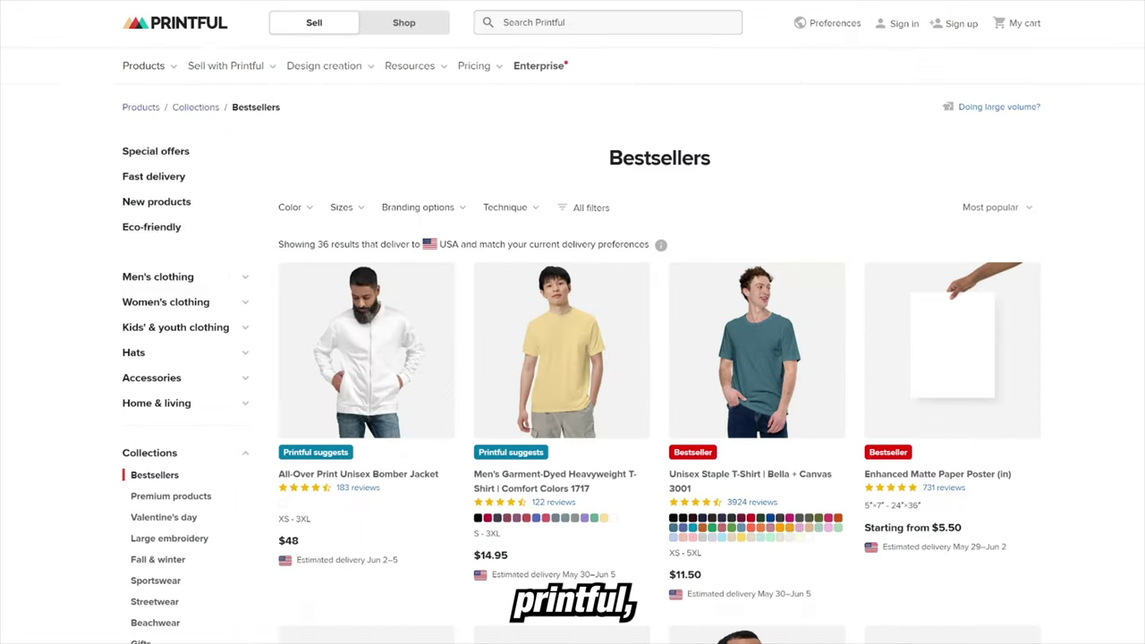
Open Printify's product catalog and look through Printful's Bestsellers collection.
{"action": "mouse_move", "coordinate": [259, 51]}
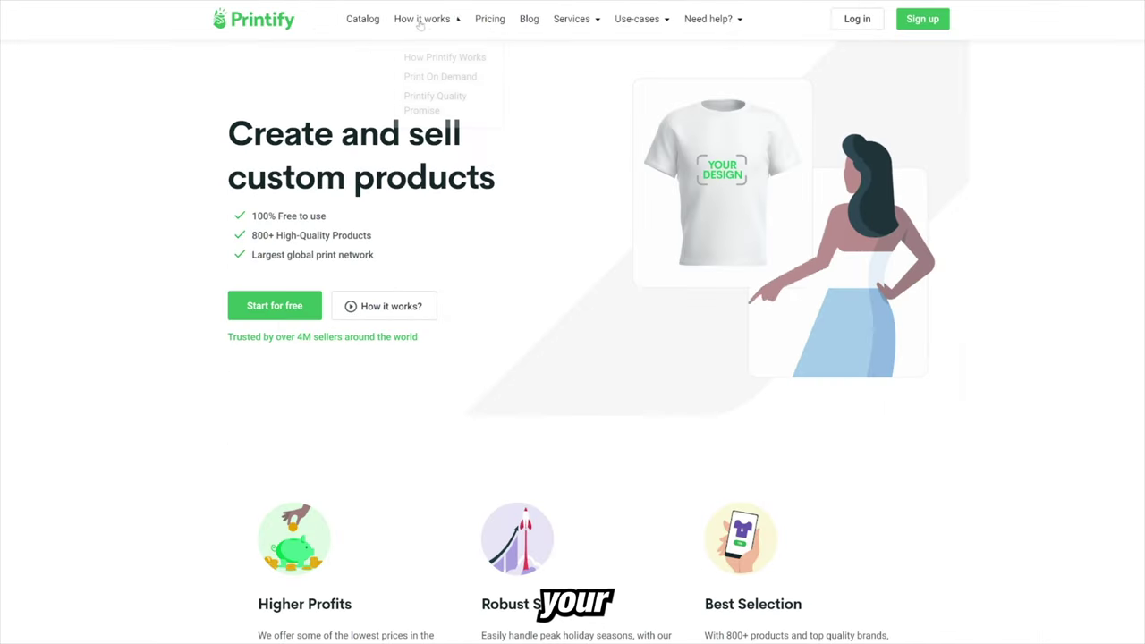
{"action": "left_click", "coordinate": [364, 19]}
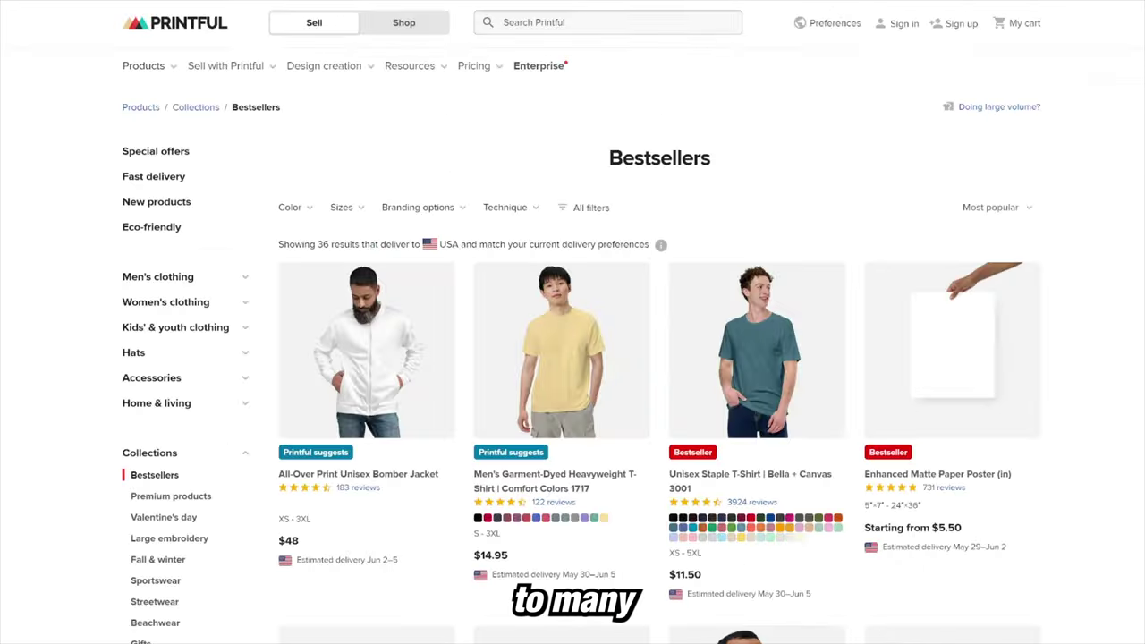
{"action": "scroll", "coordinate": [666, 307], "scroll_direction": "down", "scroll_amount": 20}
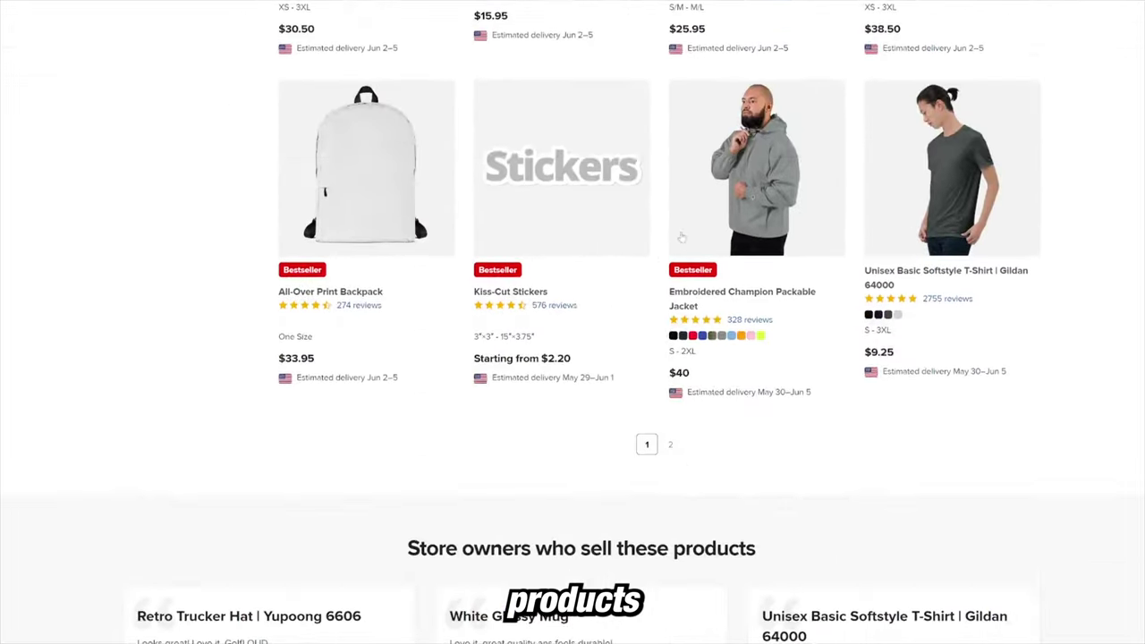
{"action": "scroll", "coordinate": [682, 237], "scroll_direction": "down", "scroll_amount": 5}
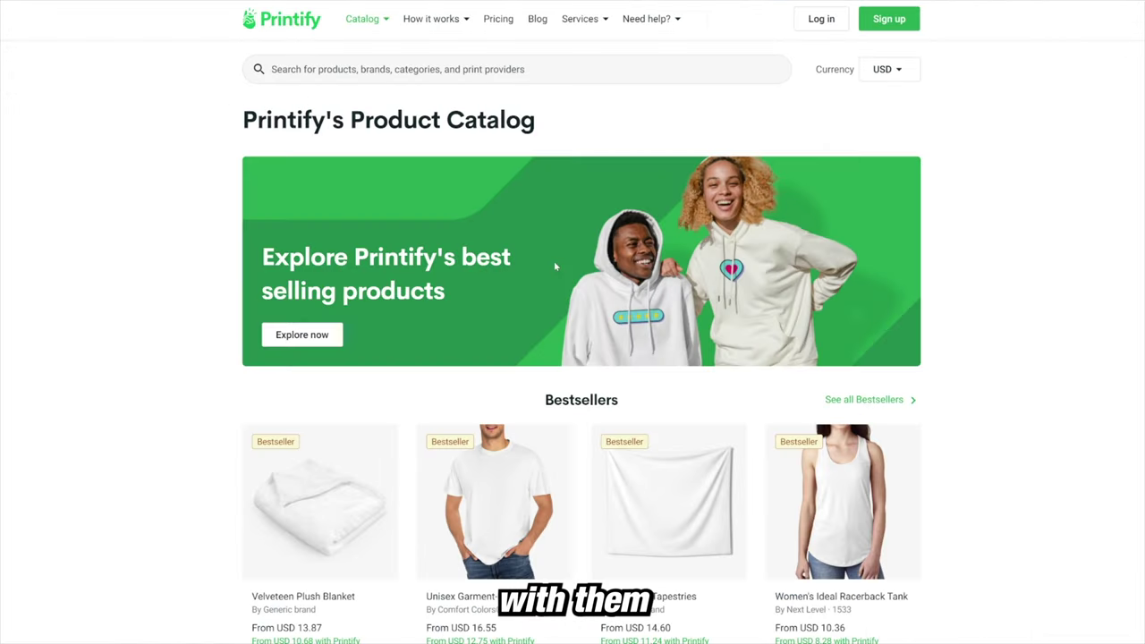
Browse Printify's product catalog through the bestsellers, categories, New Arrivals and Eco-friendly items to AOP Clothing.
{"action": "scroll", "coordinate": [488, 218], "scroll_direction": "down", "scroll_amount": 5}
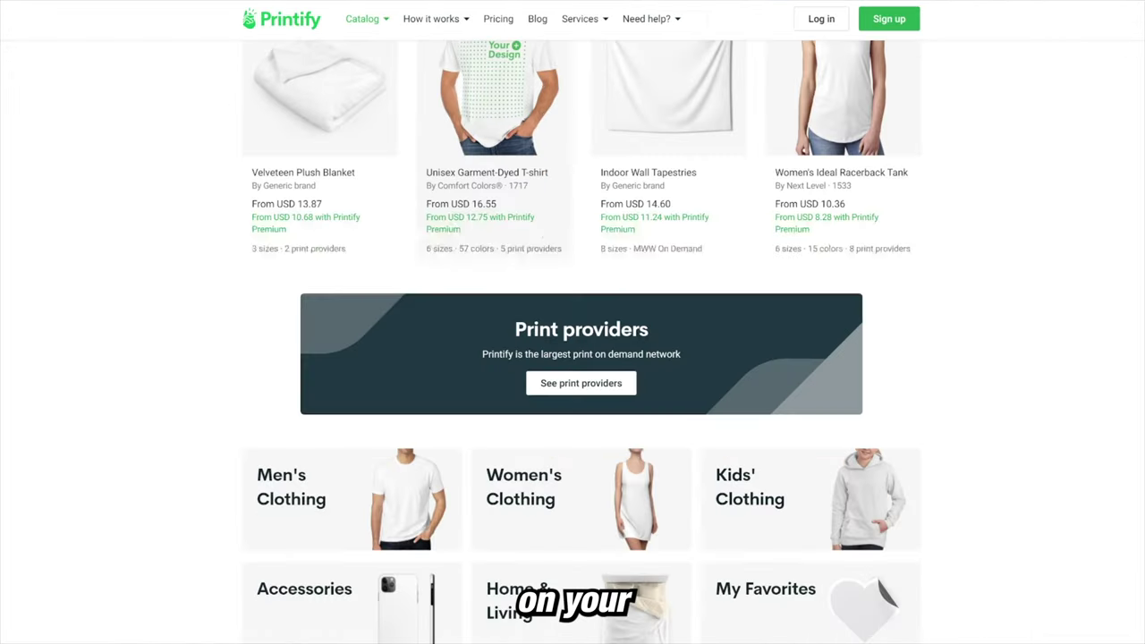
{"action": "scroll", "coordinate": [488, 218], "scroll_direction": "up", "scroll_amount": 2}
{"action": "scroll", "coordinate": [697, 441], "scroll_direction": "down", "scroll_amount": 7}
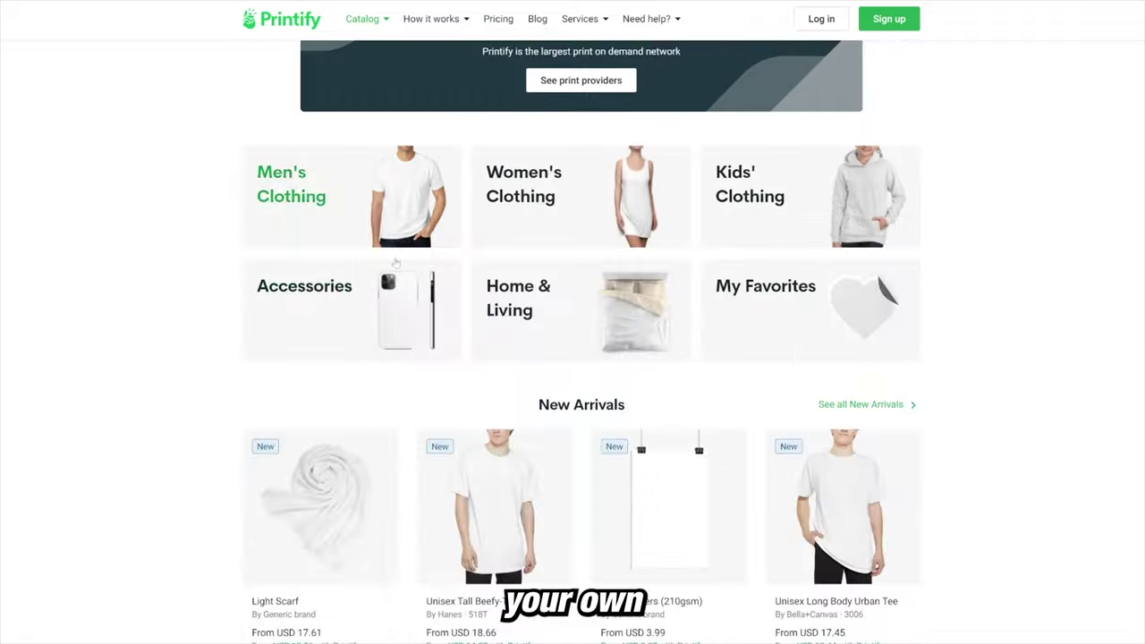
{"action": "scroll", "coordinate": [714, 310], "scroll_direction": "down", "scroll_amount": 3}
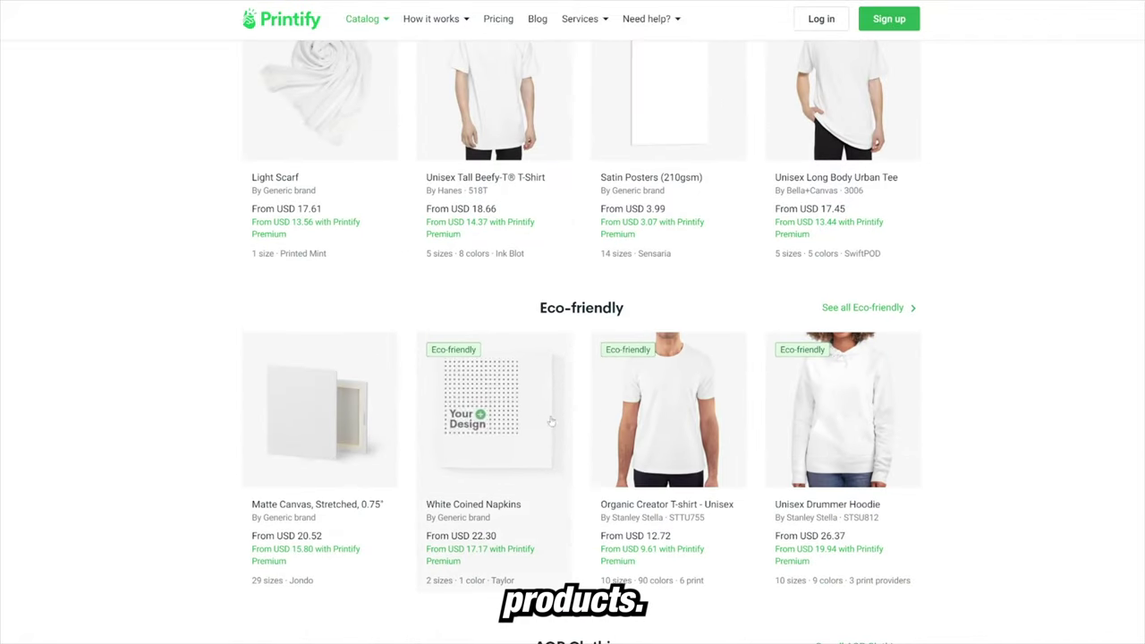
{"action": "scroll", "coordinate": [742, 343], "scroll_direction": "down", "scroll_amount": 2}
{"action": "scroll", "coordinate": [742, 344], "scroll_direction": "down", "scroll_amount": 2}
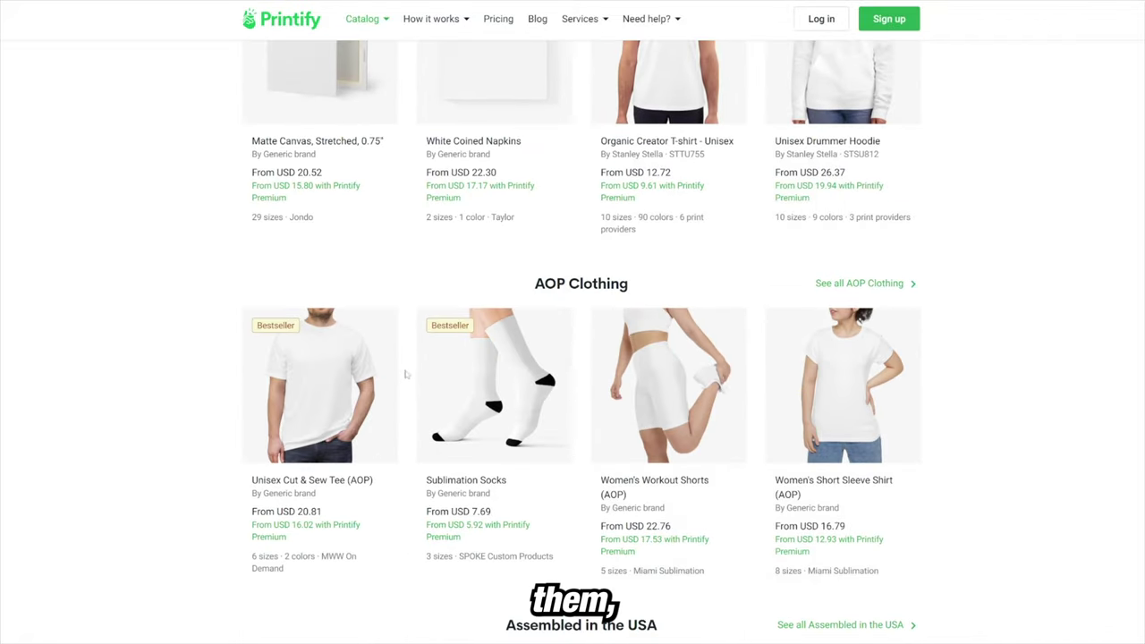
Look through the AOP Clothing and Assembled in the USA sections of Printify's product catalog.
{"action": "scroll", "coordinate": [393, 367], "scroll_direction": "down", "scroll_amount": 2}
{"action": "scroll", "coordinate": [437, 293], "scroll_direction": "down", "scroll_amount": 1}
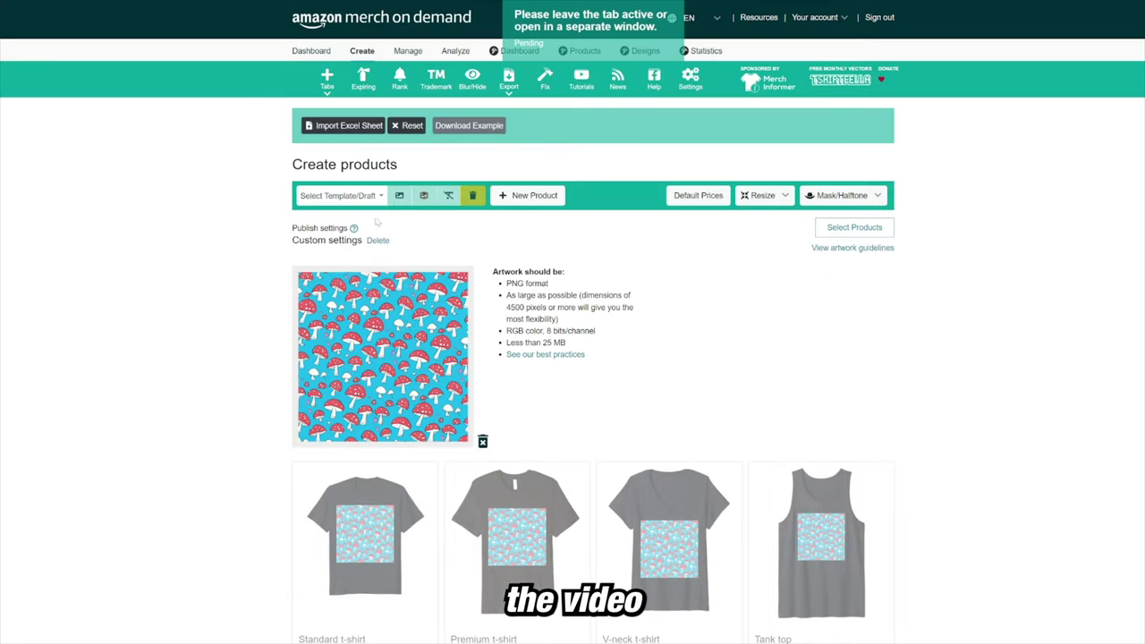
On Amazon Merch on Demand's Create products page, review the mushroom pattern previews from t-shirts and hoodies to phone cases, tote bag and throw pillows.
{"action": "scroll", "coordinate": [240, 306], "scroll_direction": "down", "scroll_amount": 1}
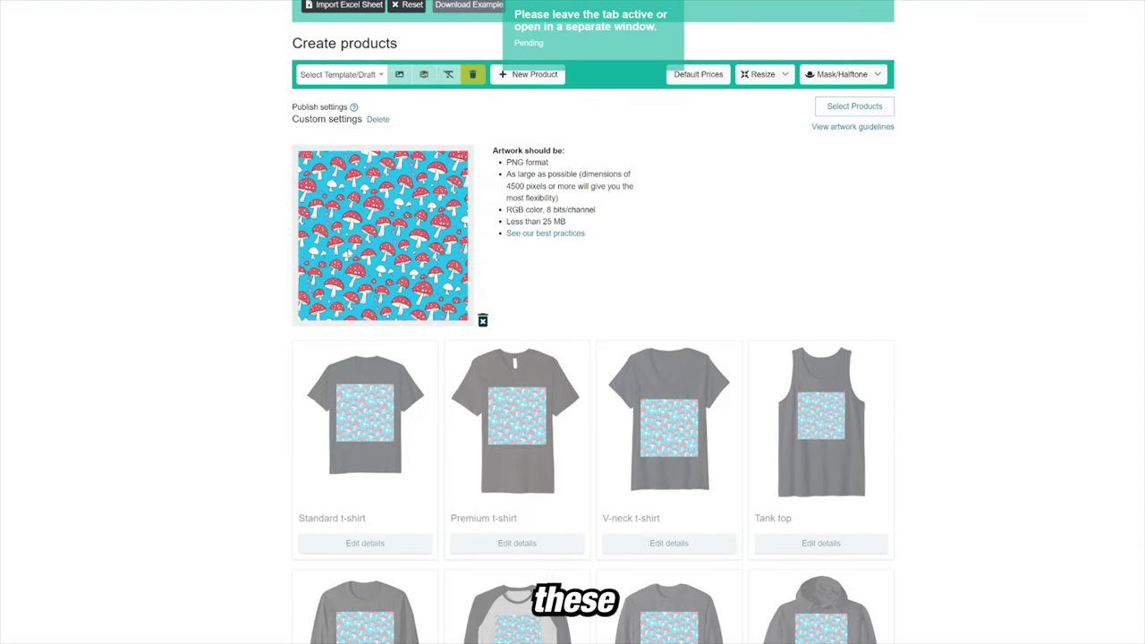
{"action": "scroll", "coordinate": [407, 127], "scroll_direction": "up", "scroll_amount": 1}
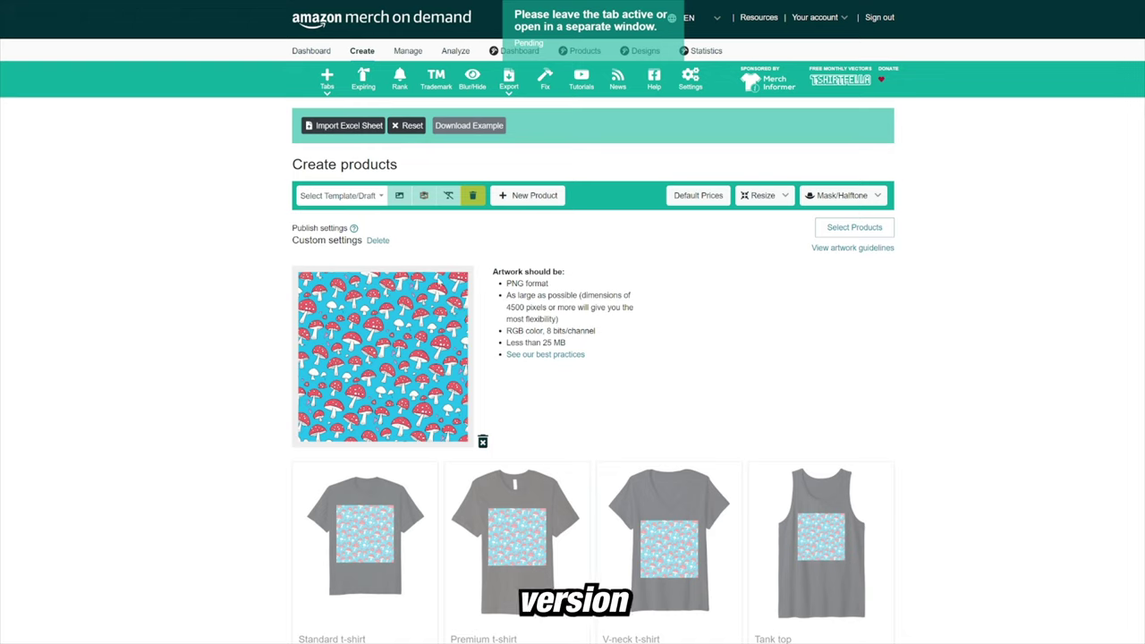
{"action": "scroll", "coordinate": [501, 308], "scroll_direction": "down", "scroll_amount": 1}
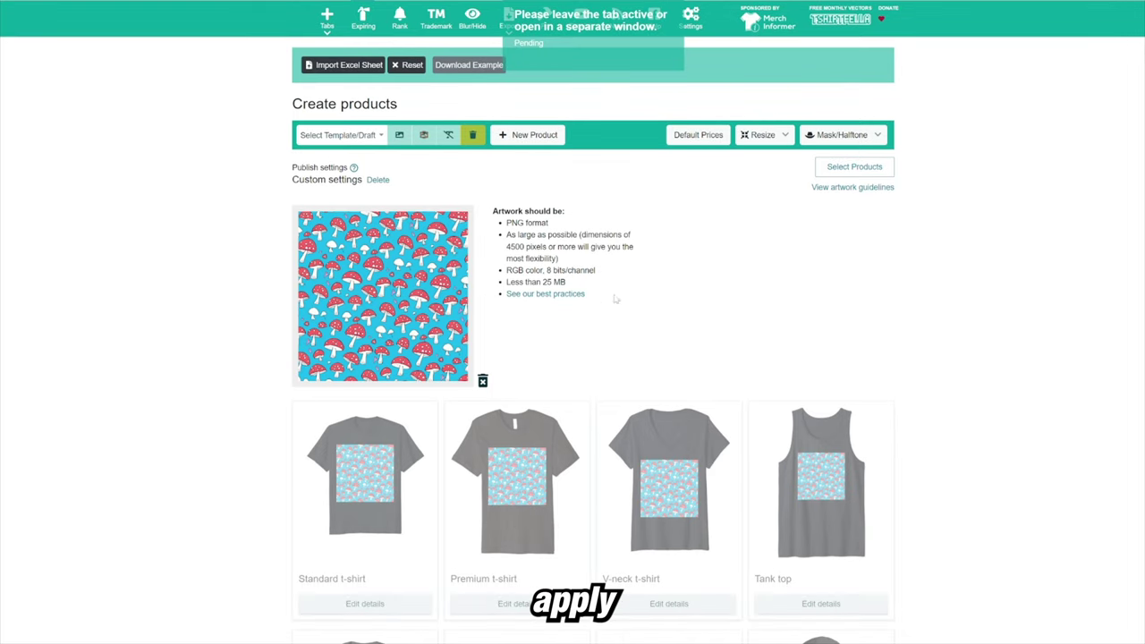
{"action": "scroll", "coordinate": [753, 290], "scroll_direction": "down", "scroll_amount": 2}
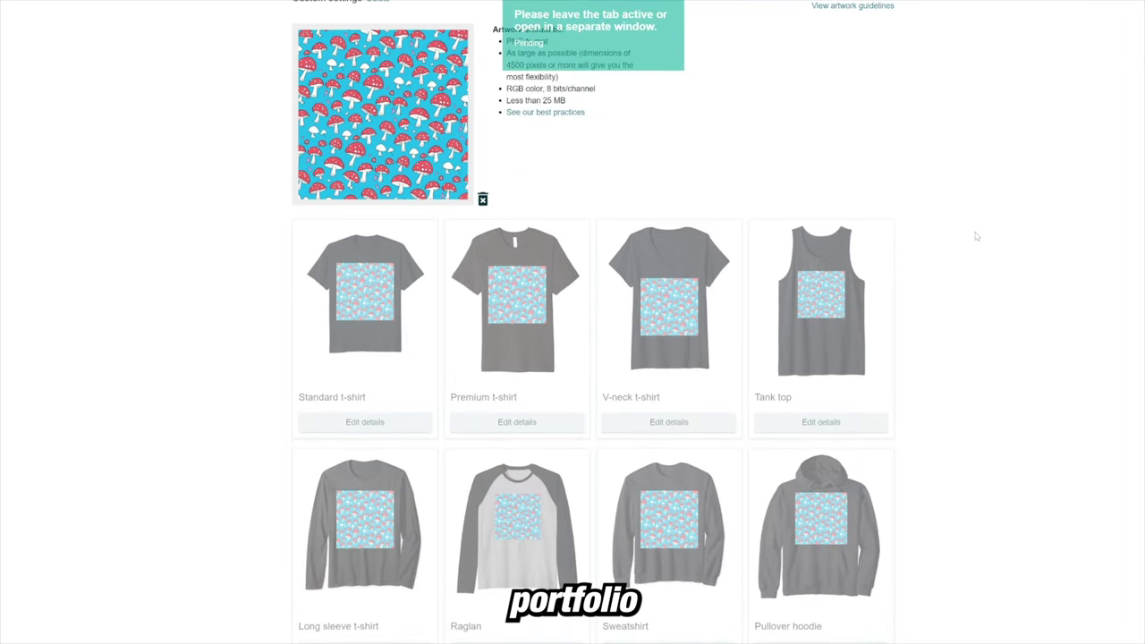
{"action": "scroll", "coordinate": [974, 236], "scroll_direction": "down", "scroll_amount": 1}
{"action": "scroll", "coordinate": [971, 237], "scroll_direction": "down", "scroll_amount": 4}
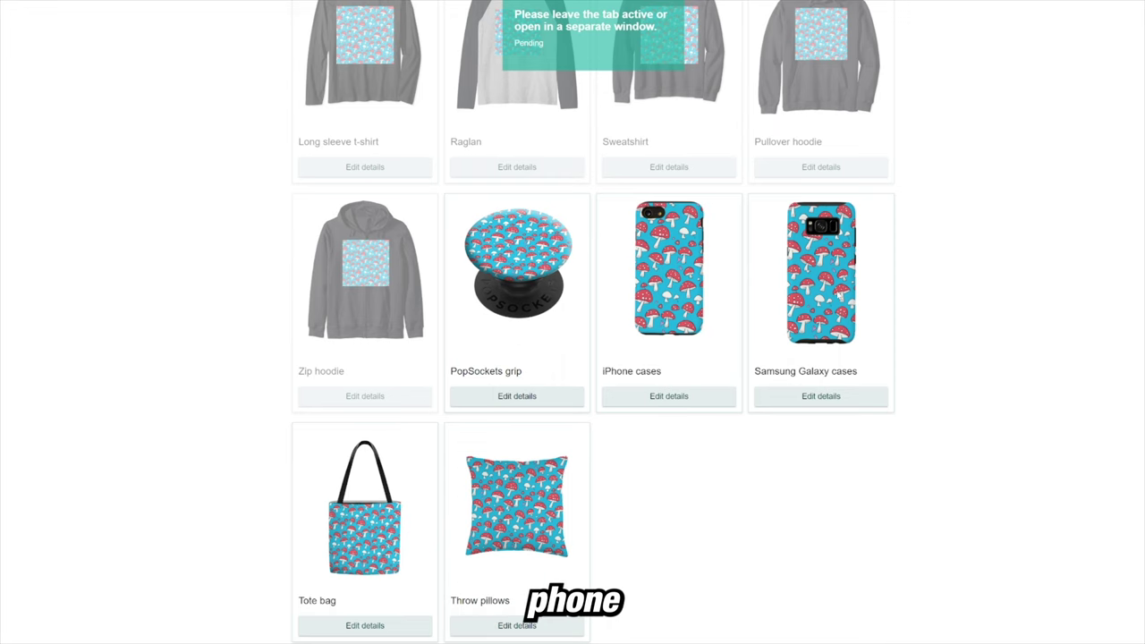
{"action": "scroll", "coordinate": [570, 274], "scroll_direction": "down", "scroll_amount": 1}
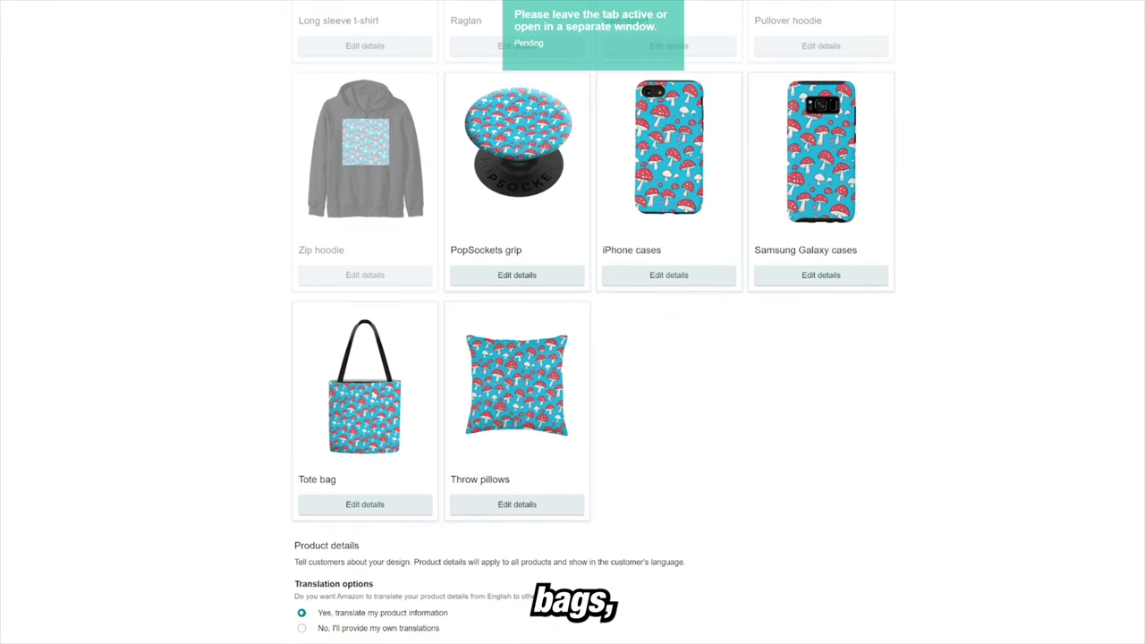
Inspect the Product details form, including design title, brand, feature bullets, product description and Amazon availability options.
{"action": "scroll", "coordinate": [945, 396], "scroll_direction": "up", "scroll_amount": 7}
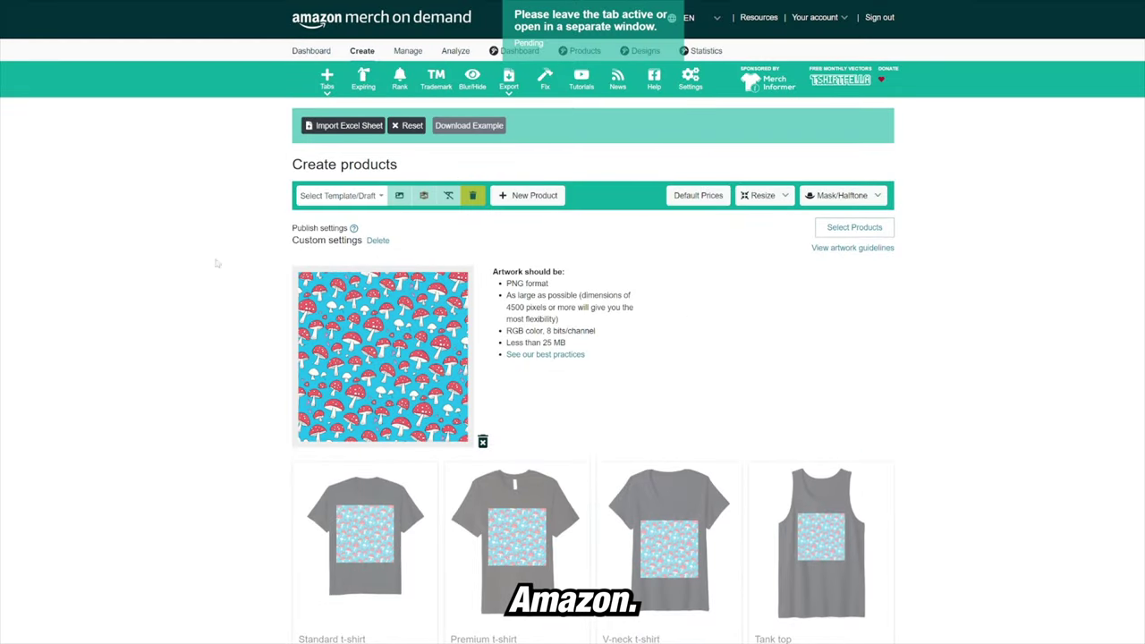
{"action": "scroll", "coordinate": [238, 315], "scroll_direction": "down", "scroll_amount": 7}
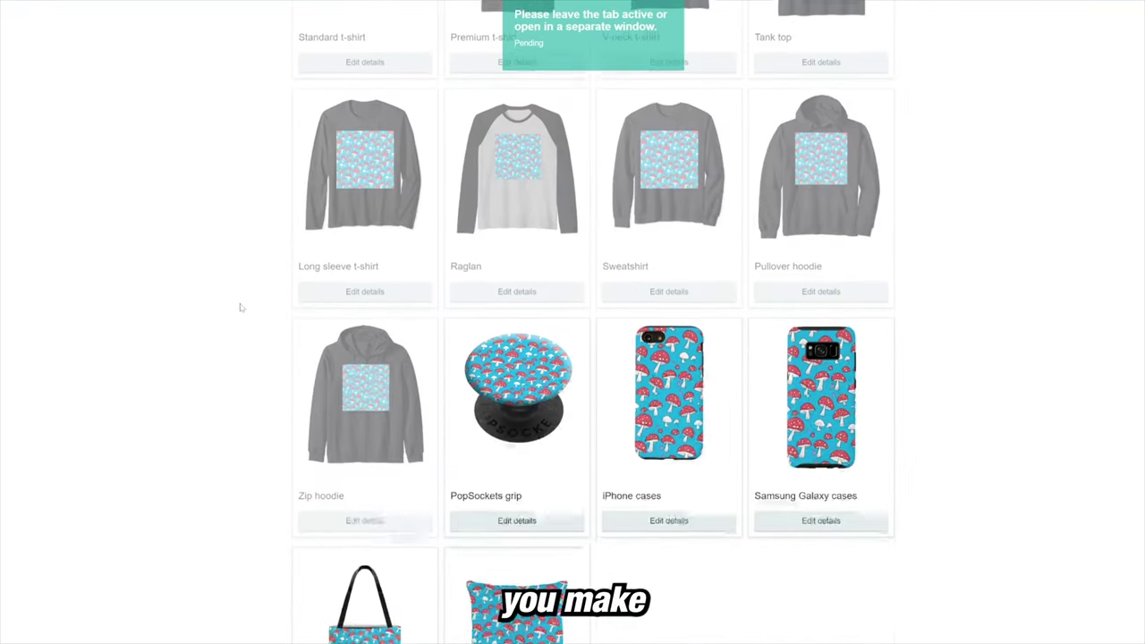
{"action": "scroll", "coordinate": [284, 276], "scroll_direction": "down", "scroll_amount": 6}
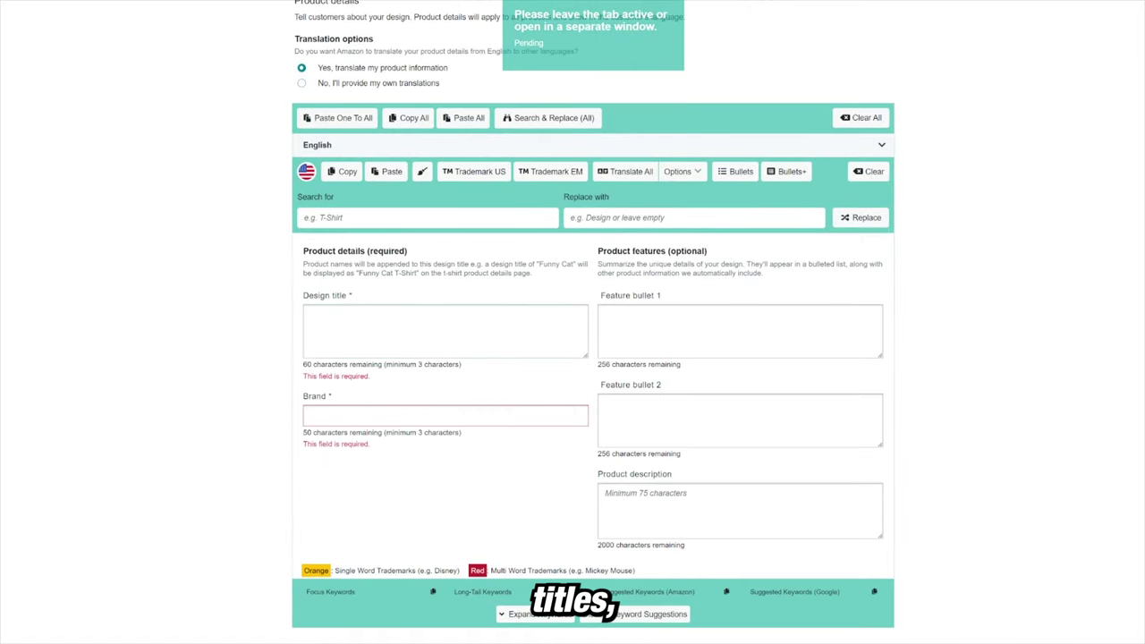
{"action": "scroll", "coordinate": [649, 337], "scroll_direction": "down", "scroll_amount": 1}
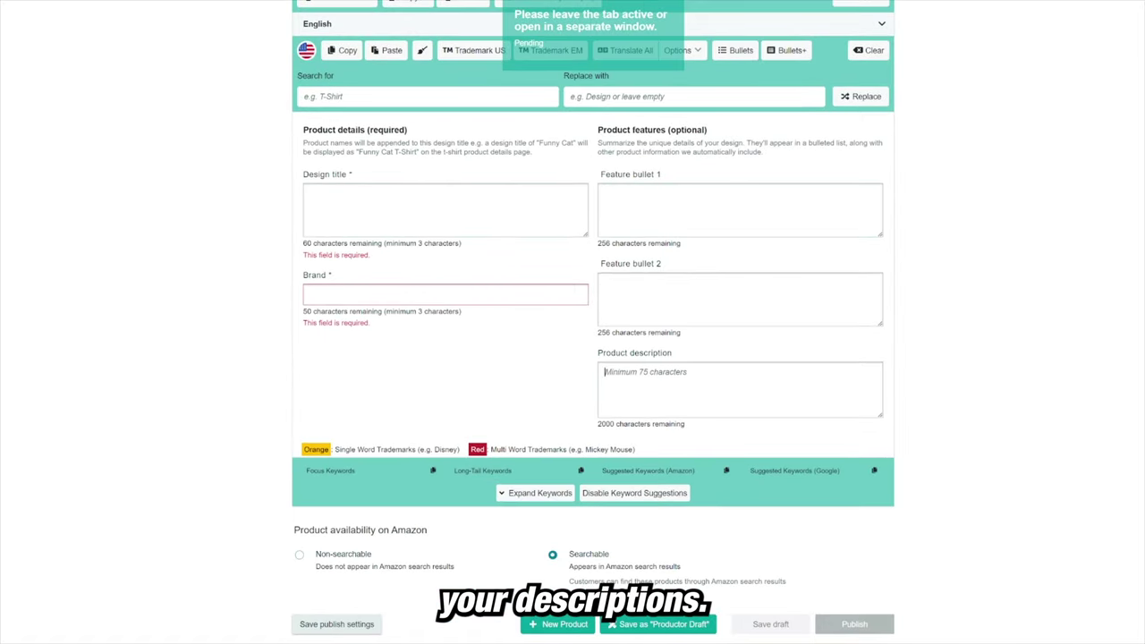
Go back over the mushroom artwork and its product previews on the Create products page.
{"action": "scroll", "coordinate": [913, 338], "scroll_direction": "up", "scroll_amount": 6}
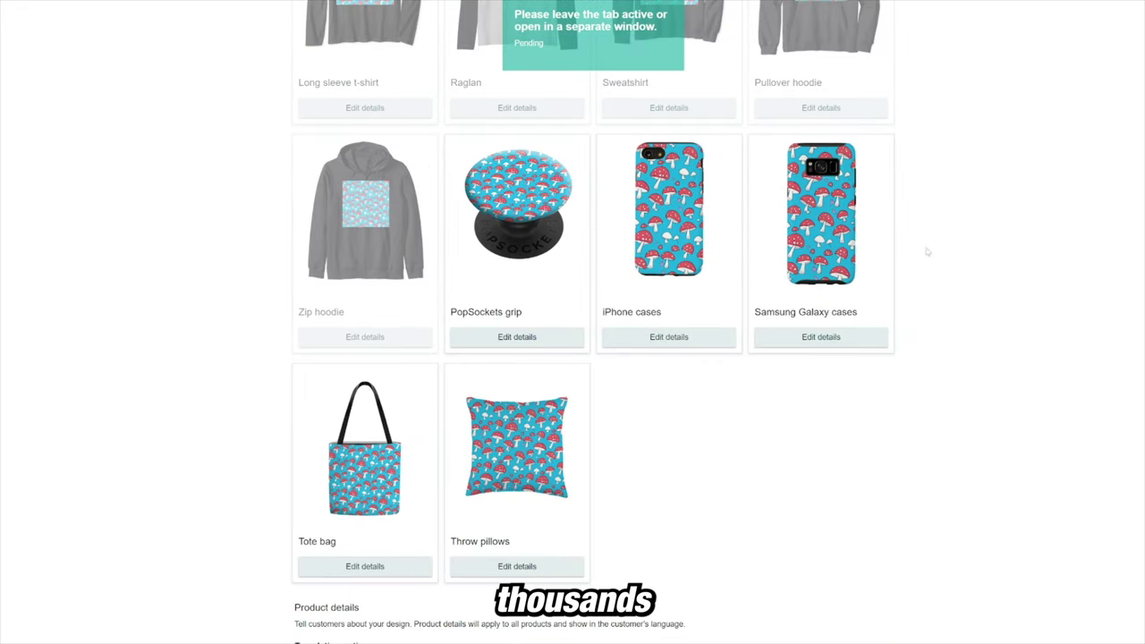
{"action": "scroll", "coordinate": [894, 313], "scroll_direction": "up", "scroll_amount": 10}
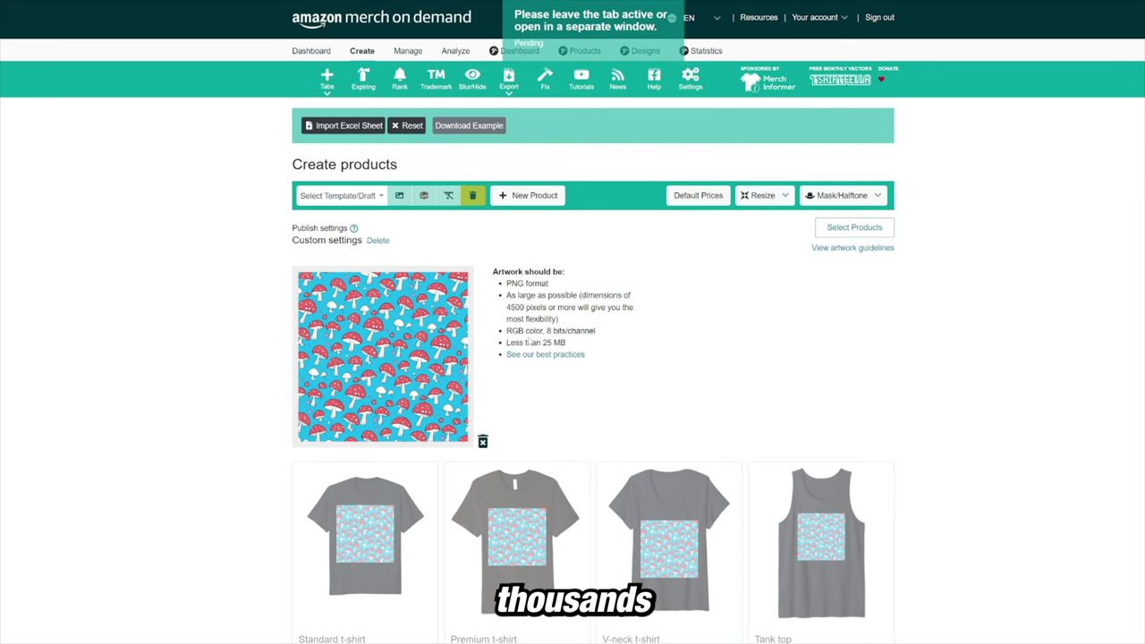
{"action": "scroll", "coordinate": [715, 349], "scroll_direction": "down", "scroll_amount": 8}
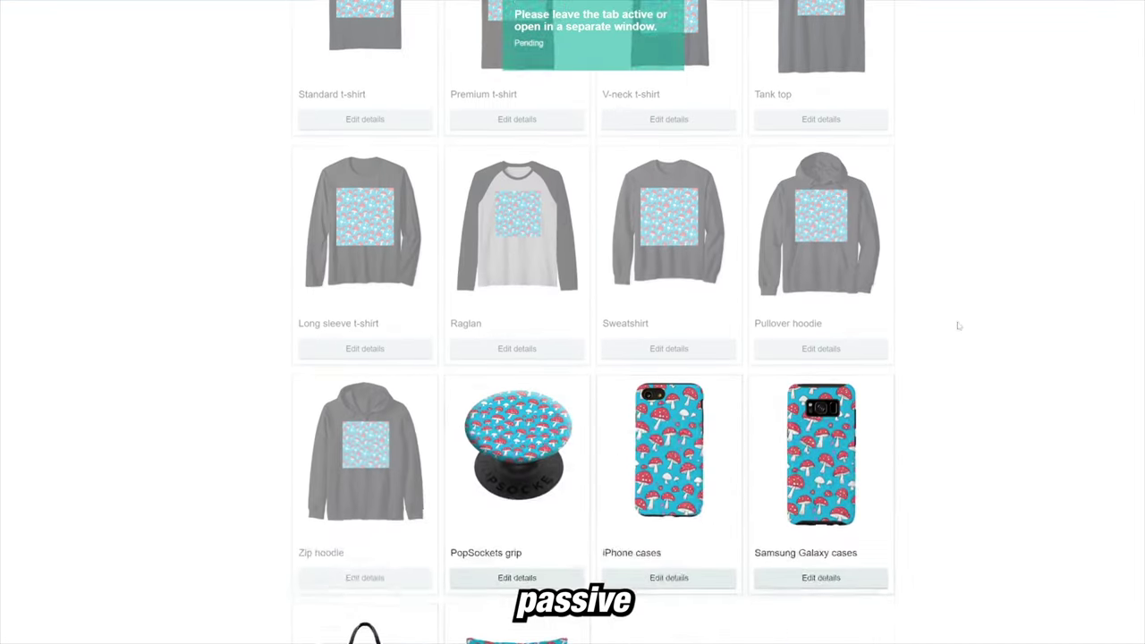
{"action": "scroll", "coordinate": [683, 340], "scroll_direction": "up", "scroll_amount": 10}
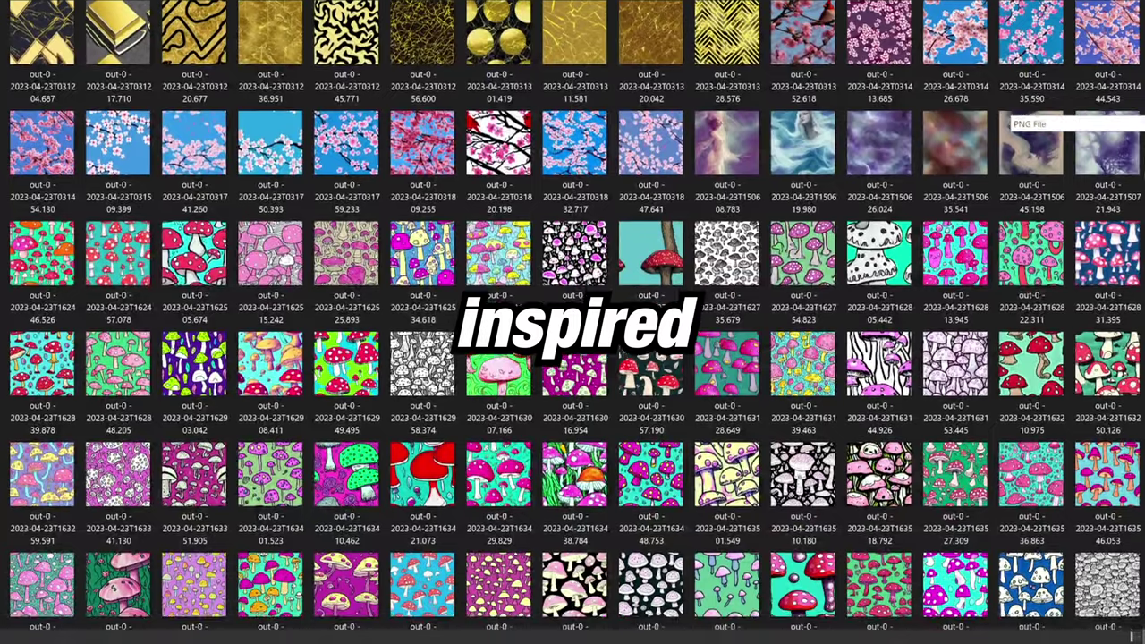
Browse the folder of generated pattern images, from the mushroom designs to the strawberry and frog designs.
{"action": "scroll", "coordinate": [1144, 184], "scroll_direction": "down", "scroll_amount": 1}
{"action": "scroll", "coordinate": [1128, 265], "scroll_direction": "down", "scroll_amount": 3}
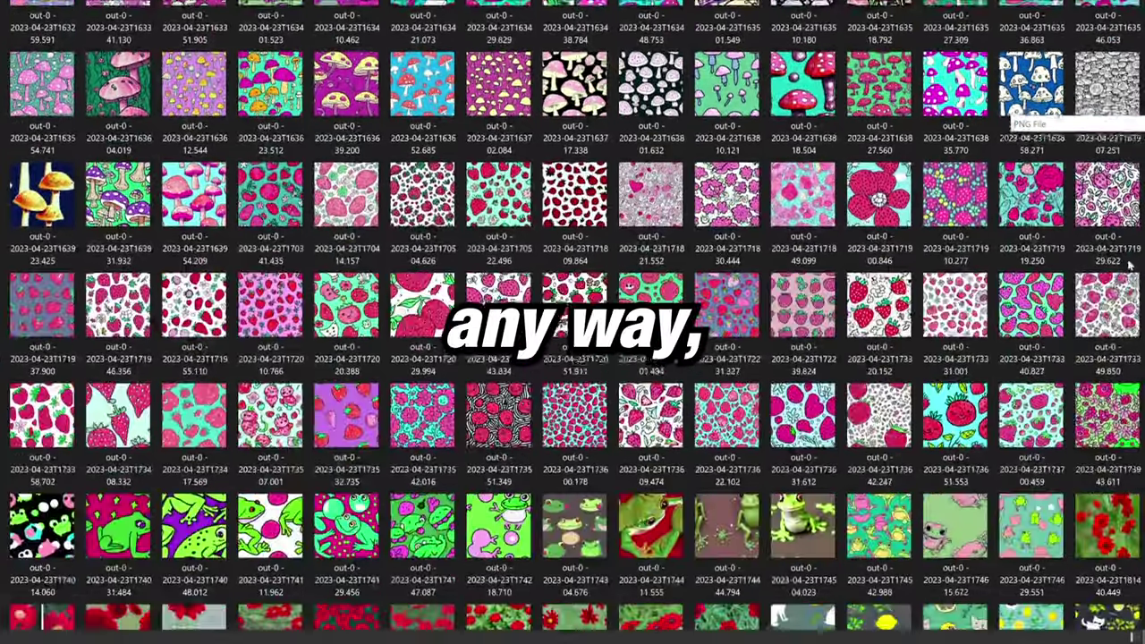